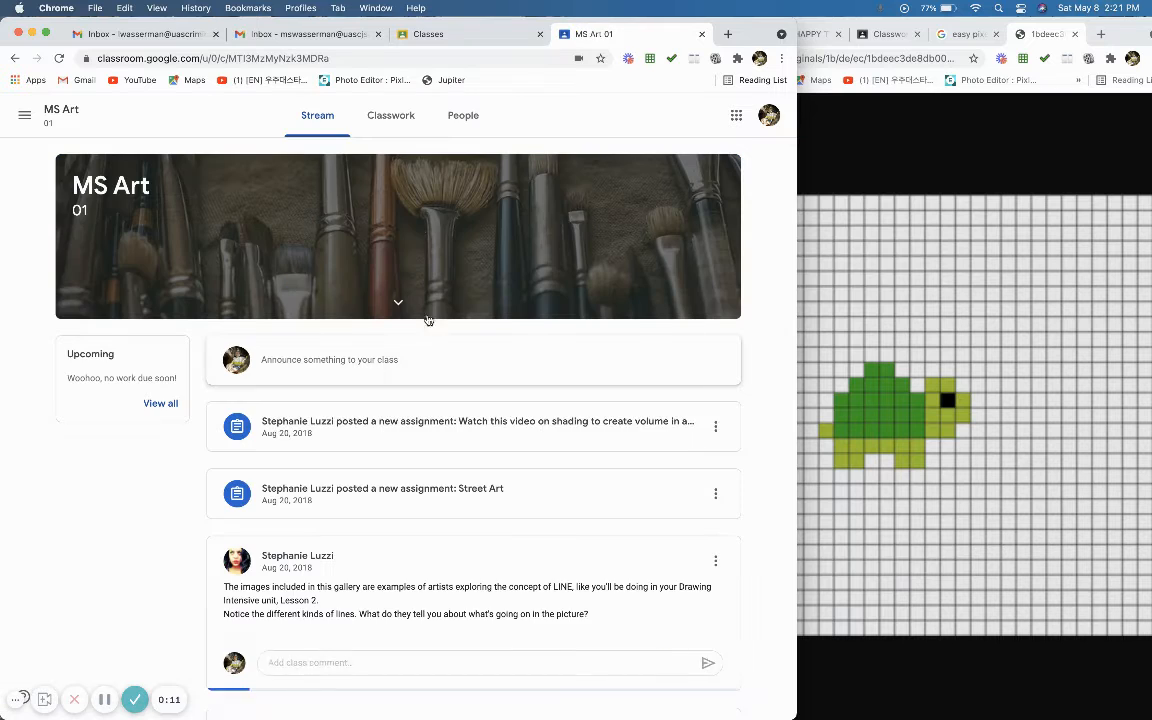
# Step: Open the Street Art assignment in the MS Art class and create a new Sheets spreadsheet as your work
pyautogui.click(483, 491)
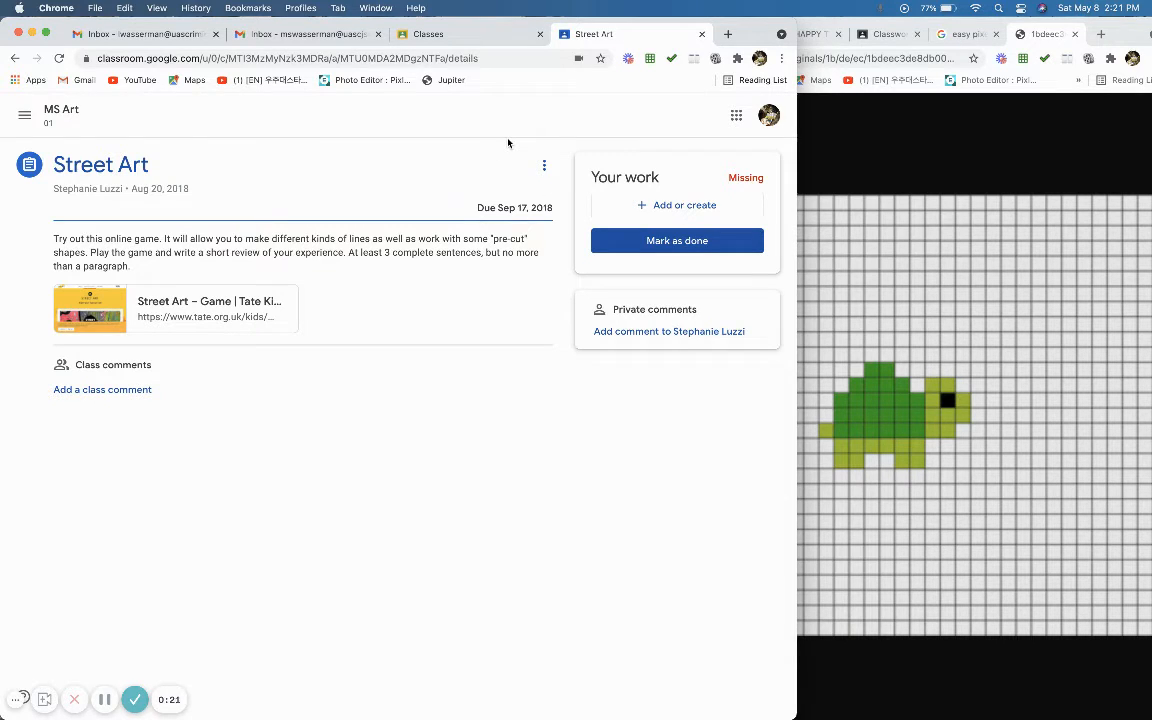
pyautogui.click(678, 208)
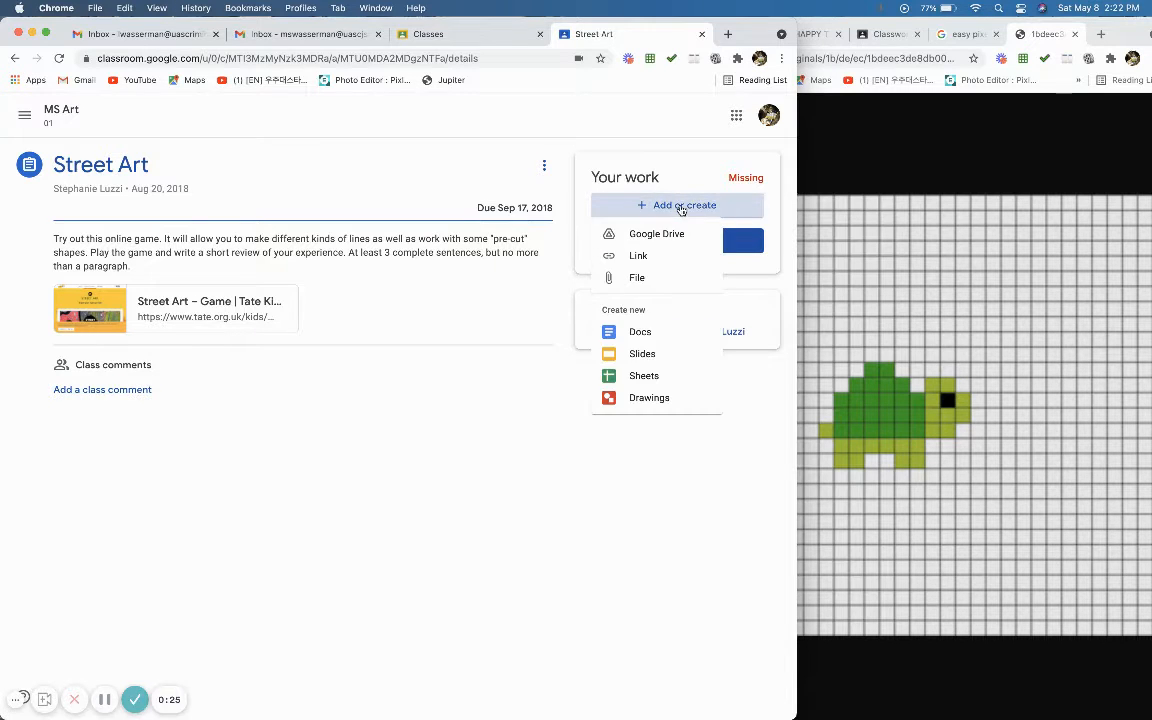
pyautogui.click(646, 376)
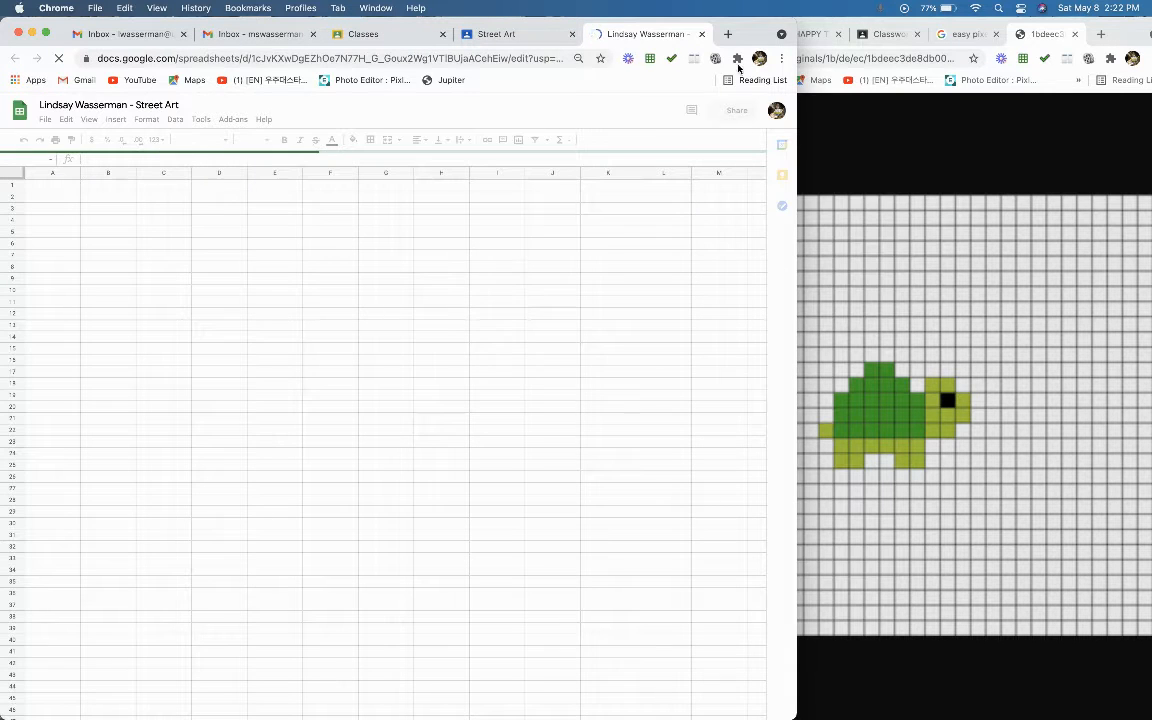
pyautogui.moveTo(759, 31); pyautogui.dragTo(765, 31)
# Step: Replace "Street Art" in the spreadsheet's title with "Pixel Art Turtle", keeping the student's name in front
pyautogui.click(137, 105)
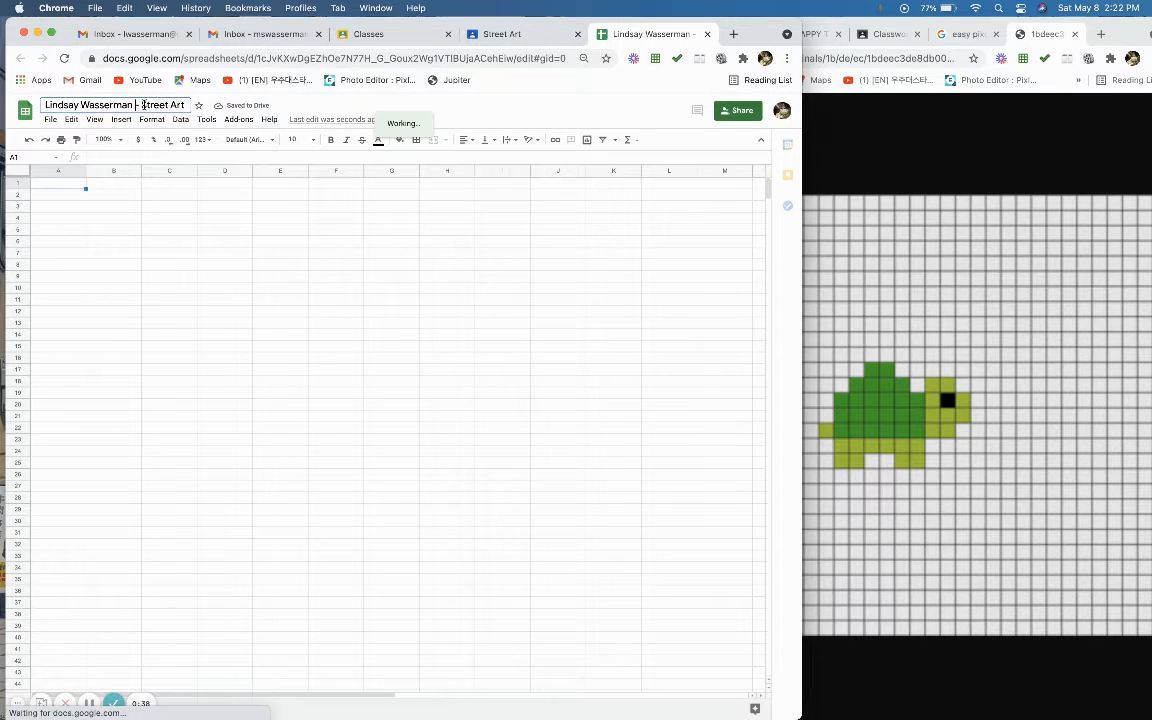
pyautogui.moveTo(141, 104); pyautogui.dragTo(245, 114)
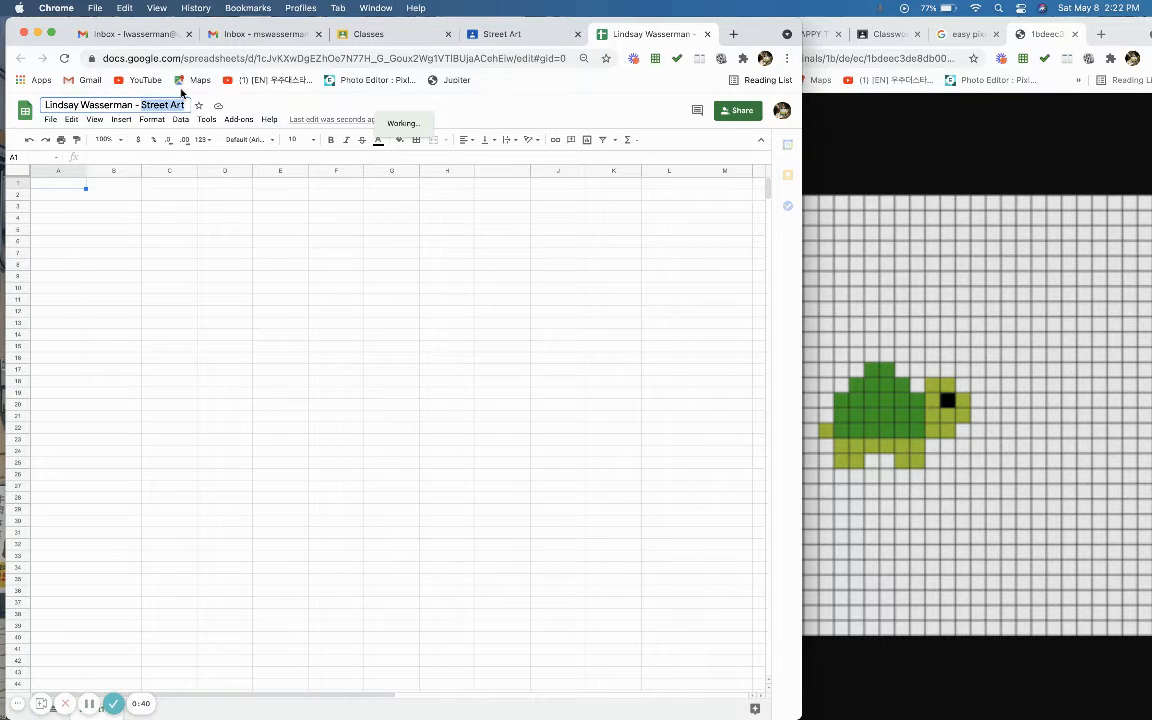
pyautogui.write('Pixel Aert')
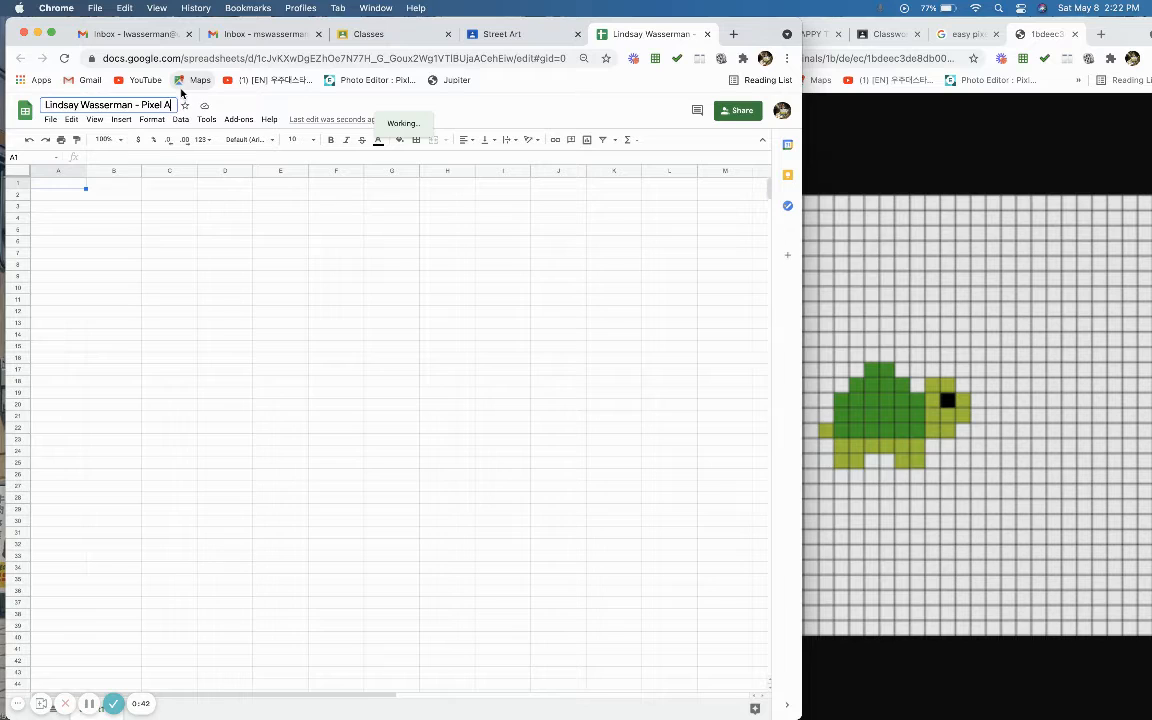
pyautogui.press('BackSpace')
pyautogui.press('BackSpace')
pyautogui.press('BackSpace')
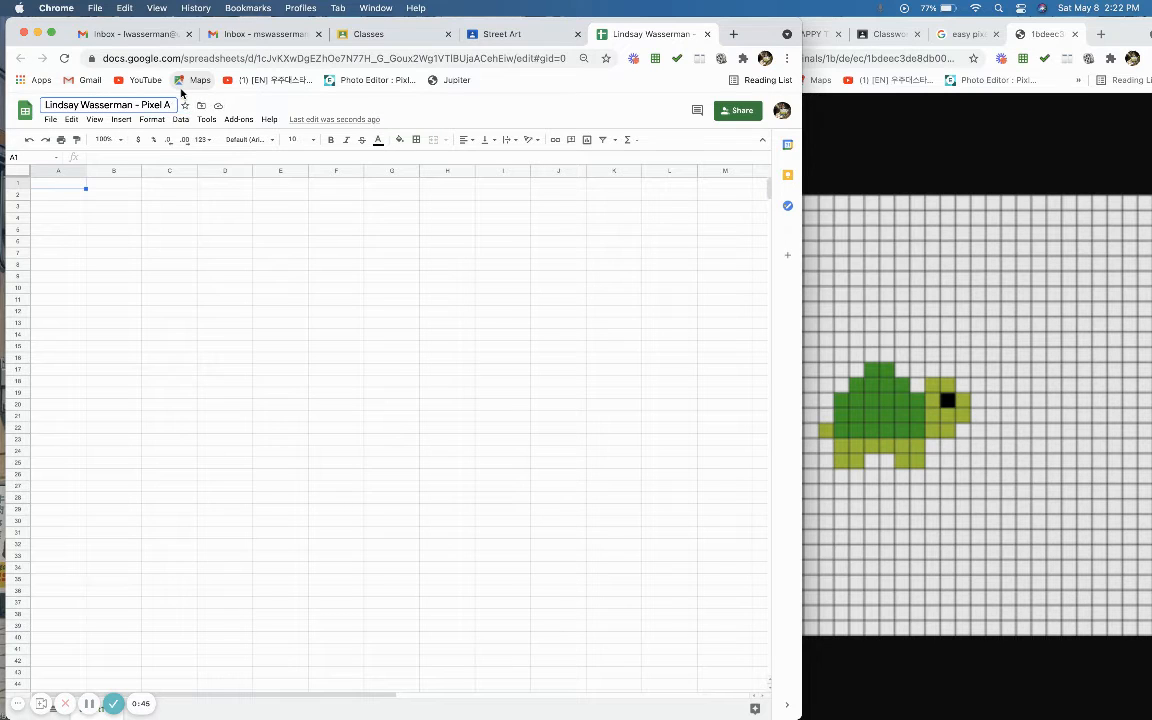
pyautogui.write('rt')
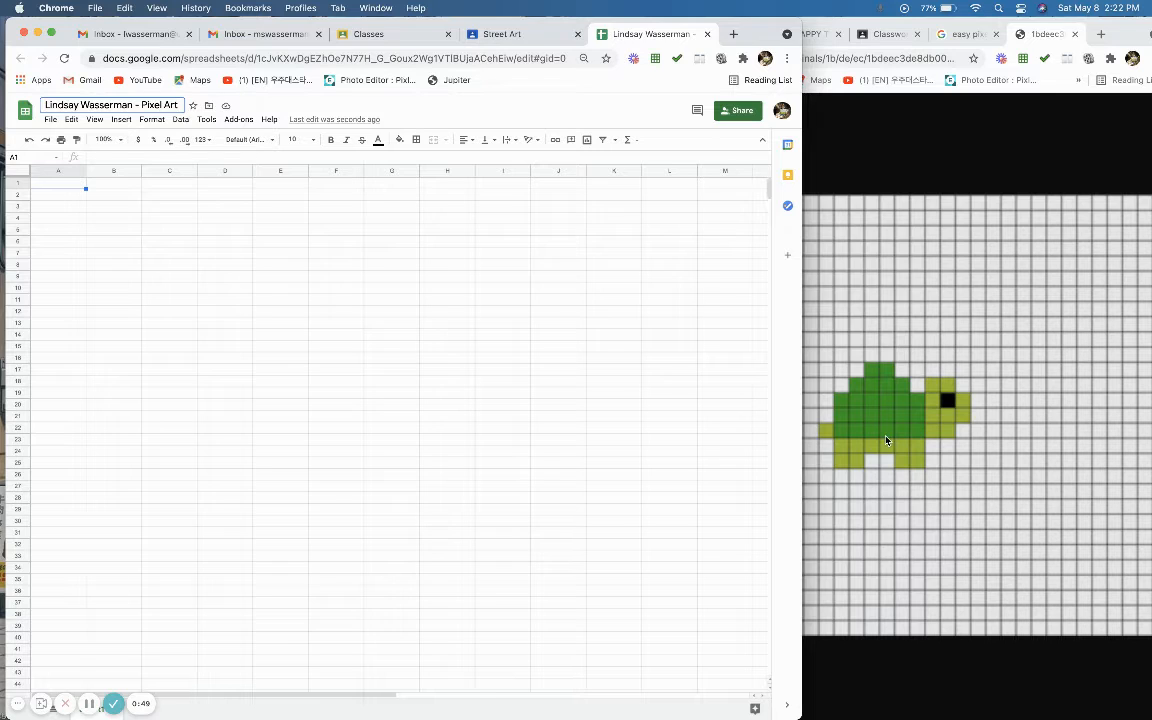
pyautogui.write(' Turtle')
pyautogui.click(62, 185)
pyautogui.click(57, 197)
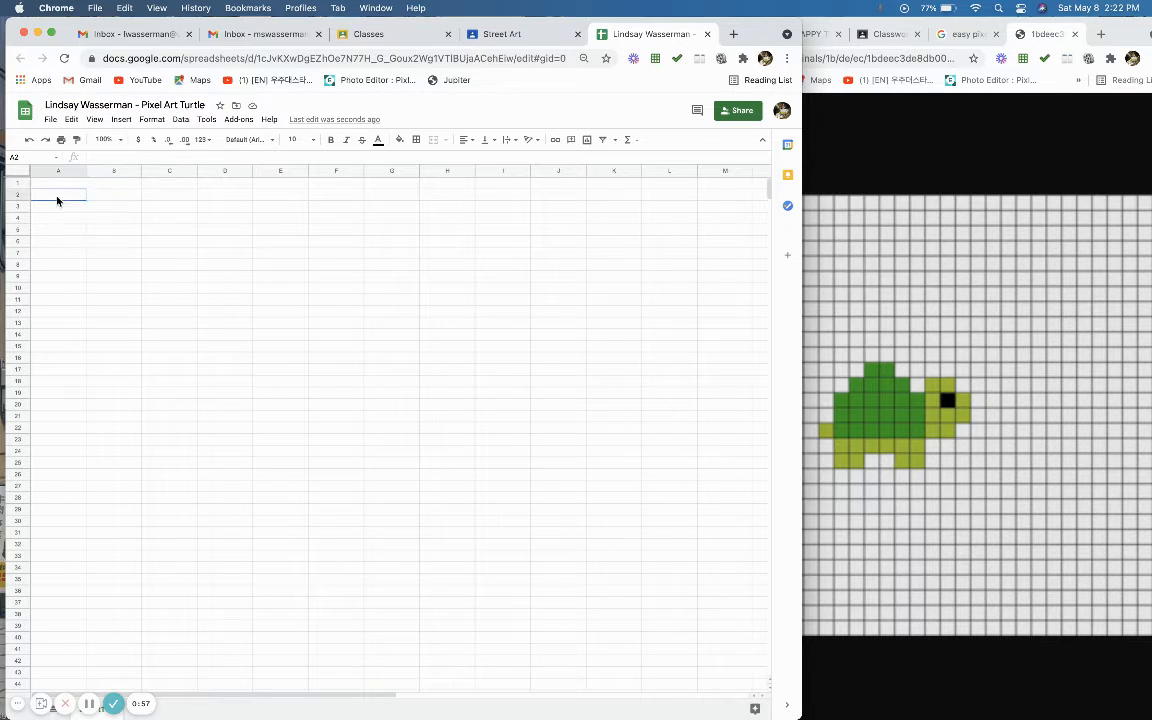
pyautogui.click(56, 207)
pyautogui.click(57, 218)
pyautogui.click(64, 196)
pyautogui.moveTo(86, 171)
pyautogui.mouseDown()
pyautogui.moveTo(46, 171)
pyautogui.moveTo(96, 172)
pyautogui.moveTo(74, 172)
pyautogui.mouseUp()
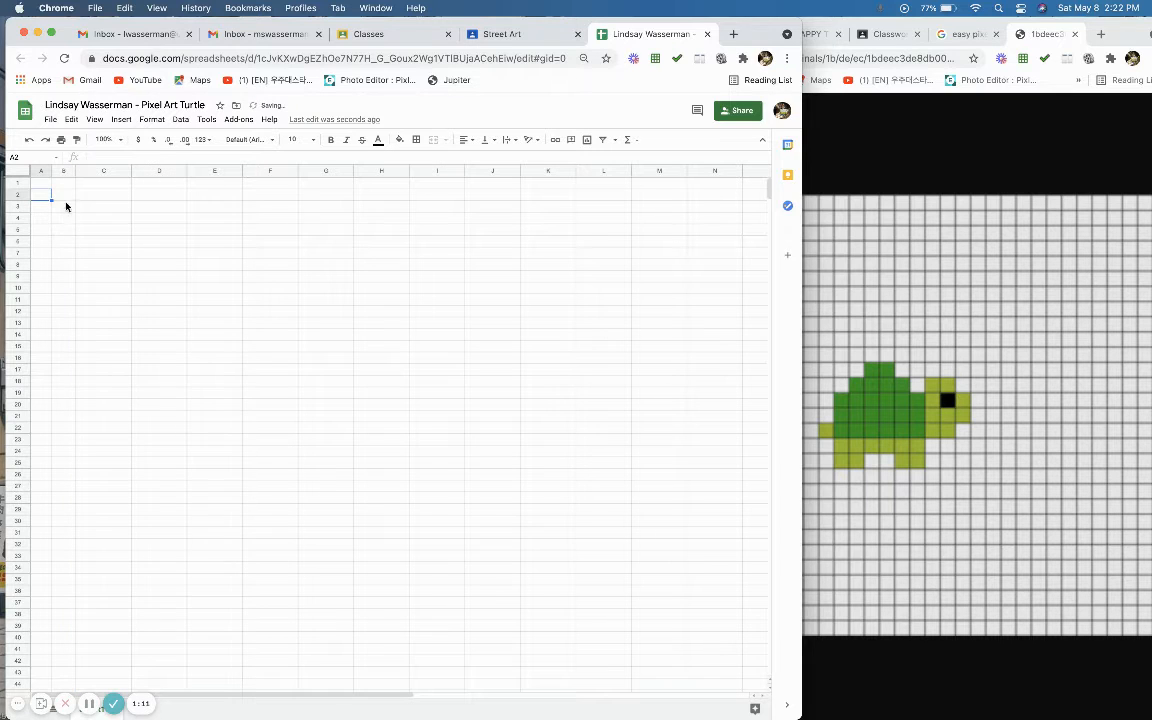
pyautogui.click(29, 140)
pyautogui.click(29, 140)
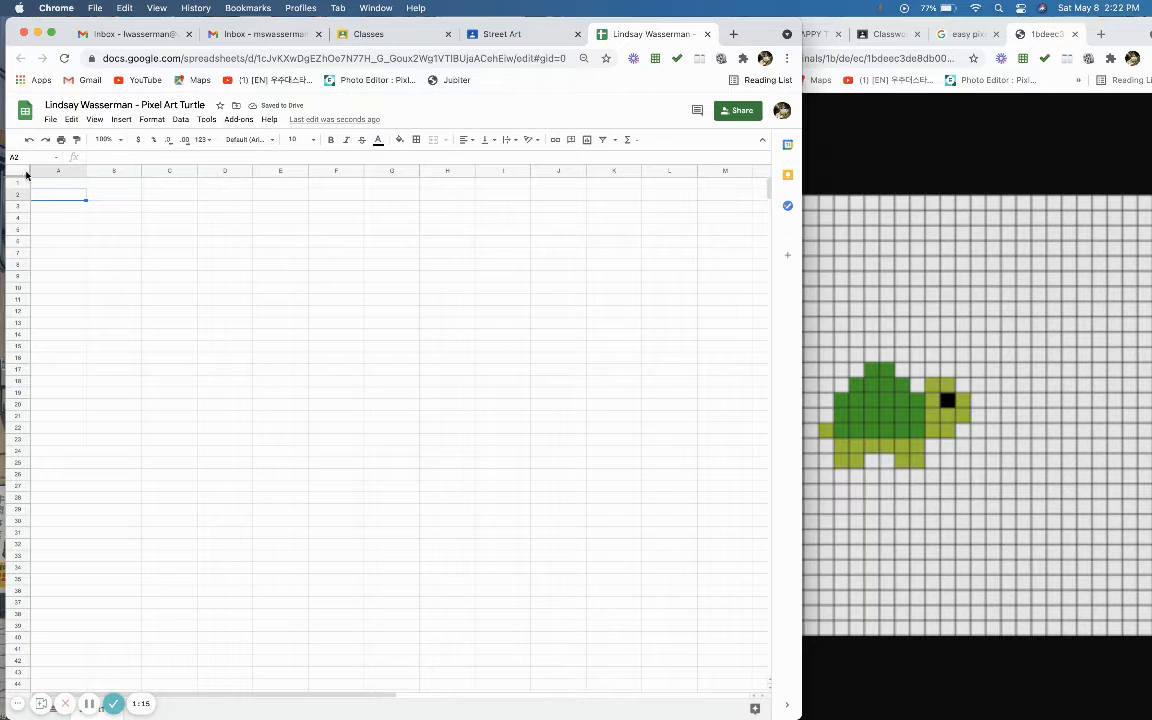
# Step: Resize all columns and rows of the whole sheet together so that the cells become small squares
pyautogui.click(24, 174)
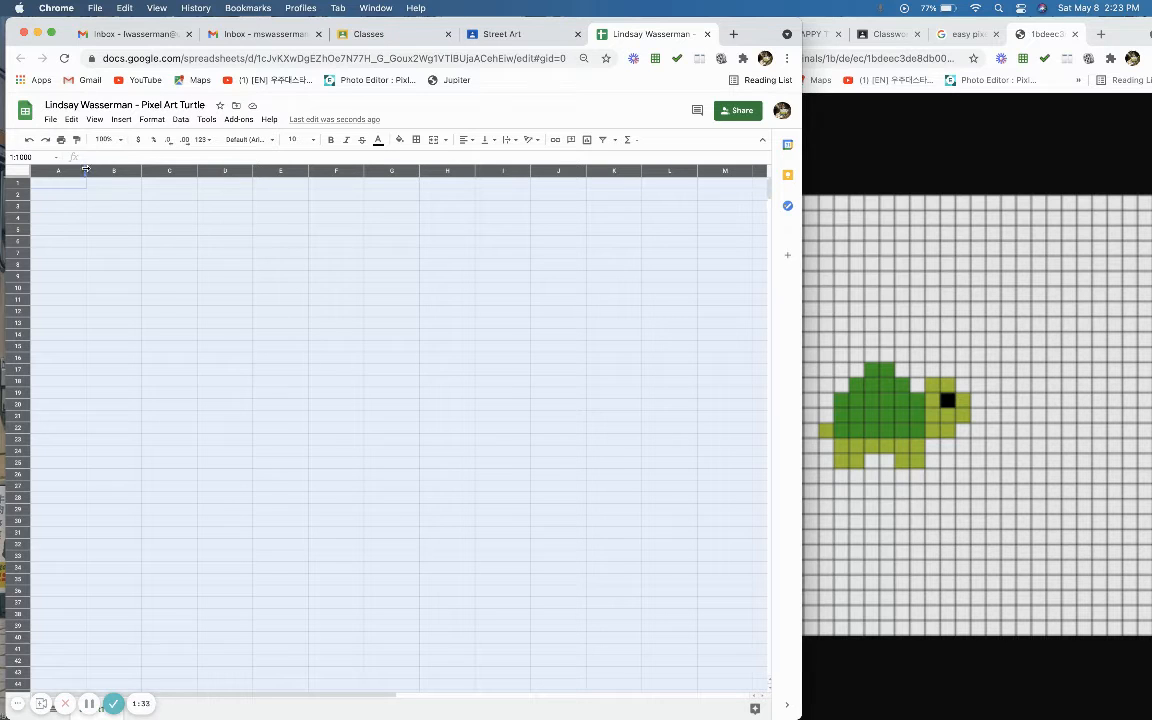
pyautogui.moveTo(86, 171); pyautogui.dragTo(46, 171)
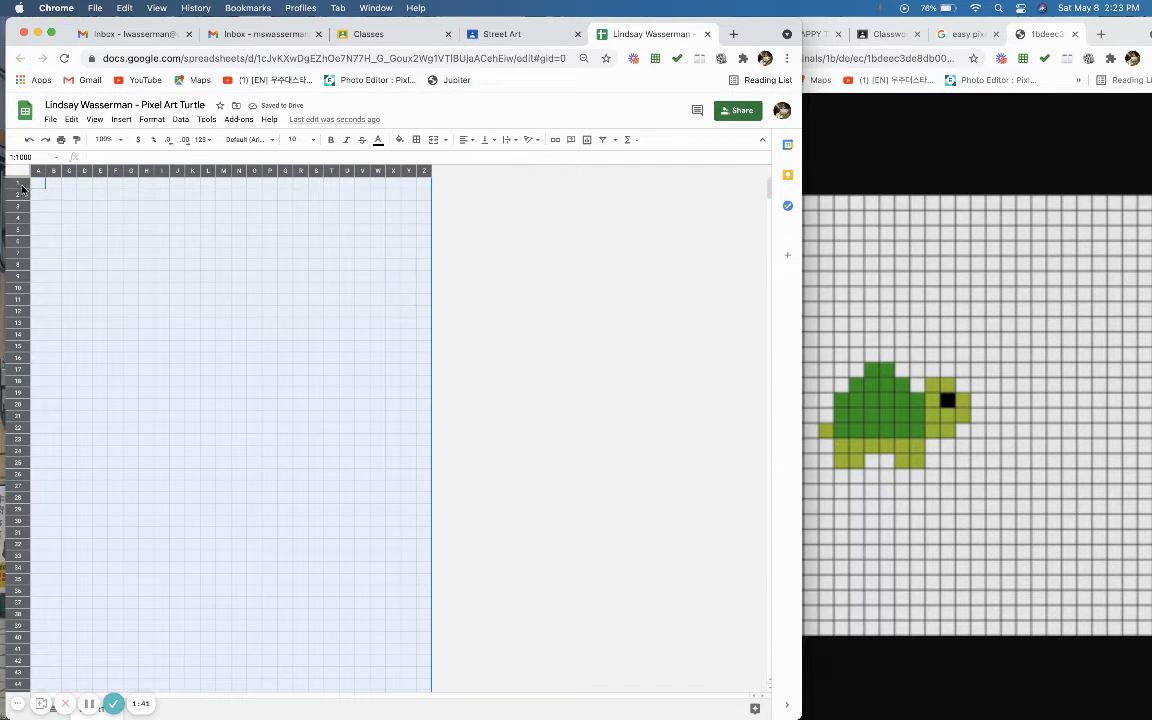
pyautogui.moveTo(24, 189); pyautogui.dragTo(49, 171)
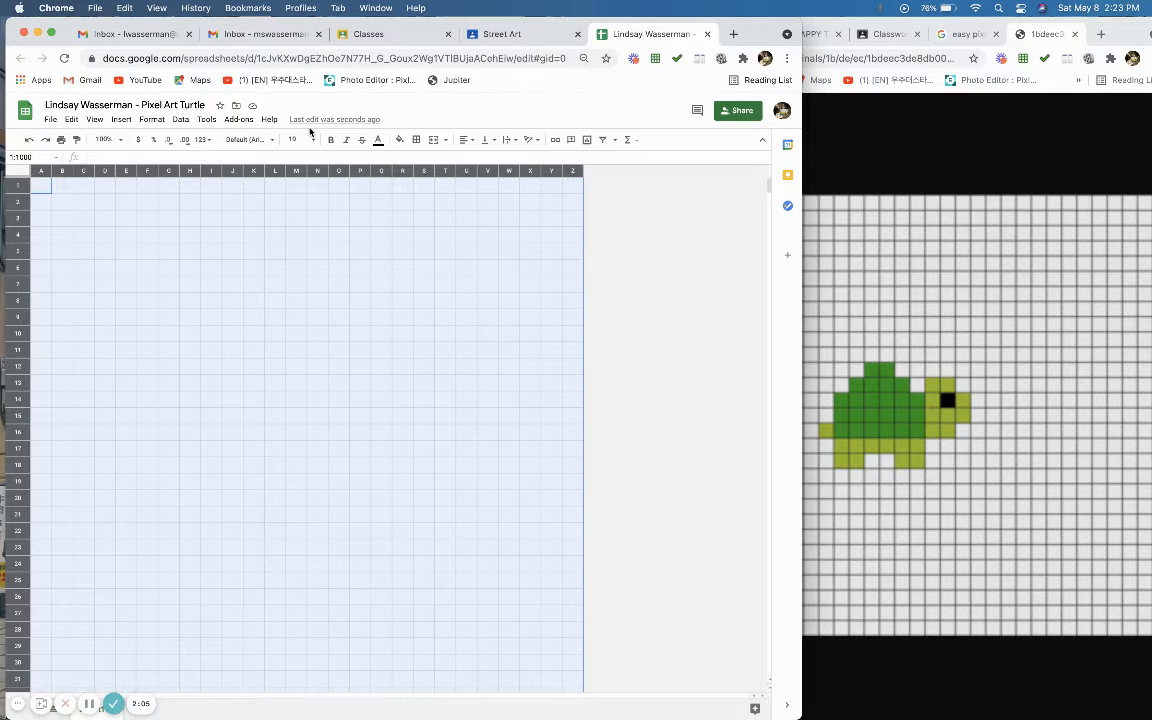
# Step: Insert 26 more columns to the right of column Z
pyautogui.click(121, 120)
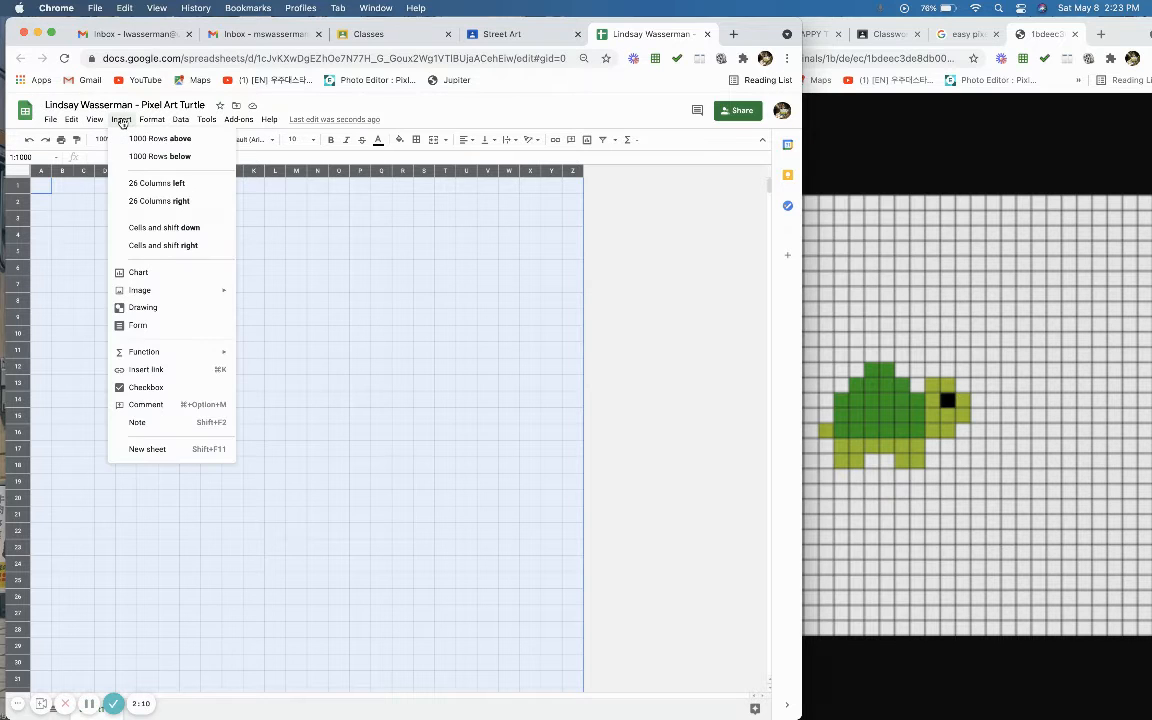
pyautogui.click(176, 203)
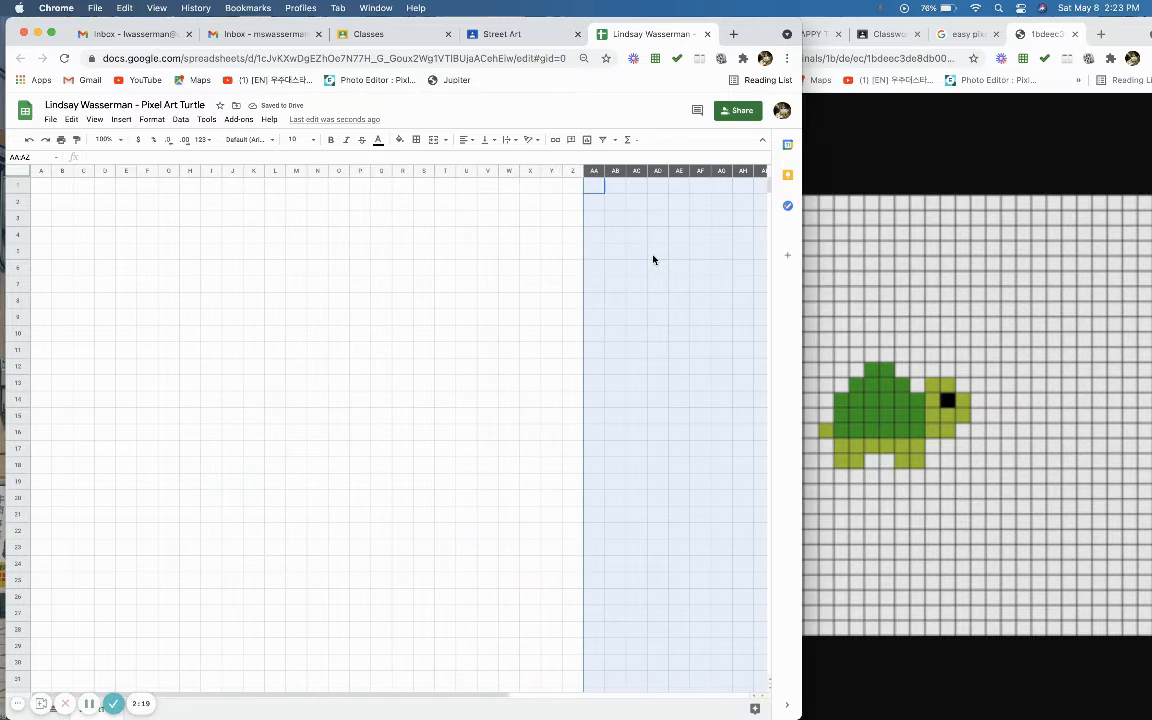
pyautogui.click(448, 300)
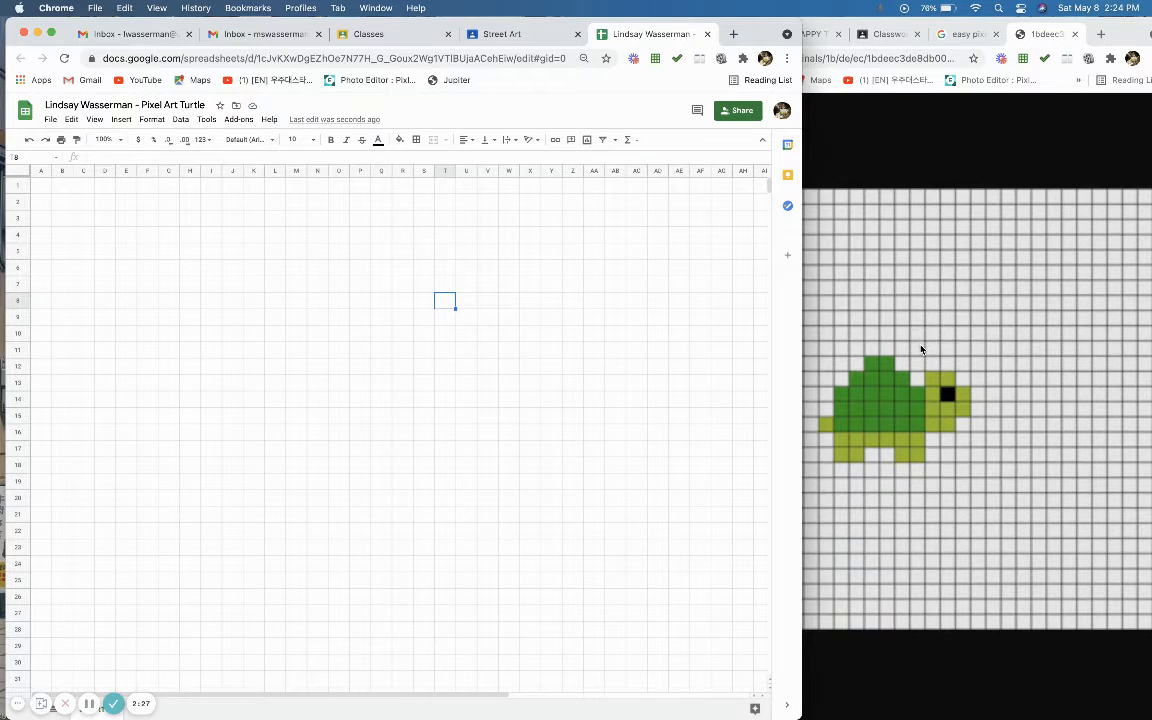
# Step: Fill cells S4 and T4 one at a time with a medium green, as in the turtle's shell
pyautogui.scroll(-2, 920, 345)
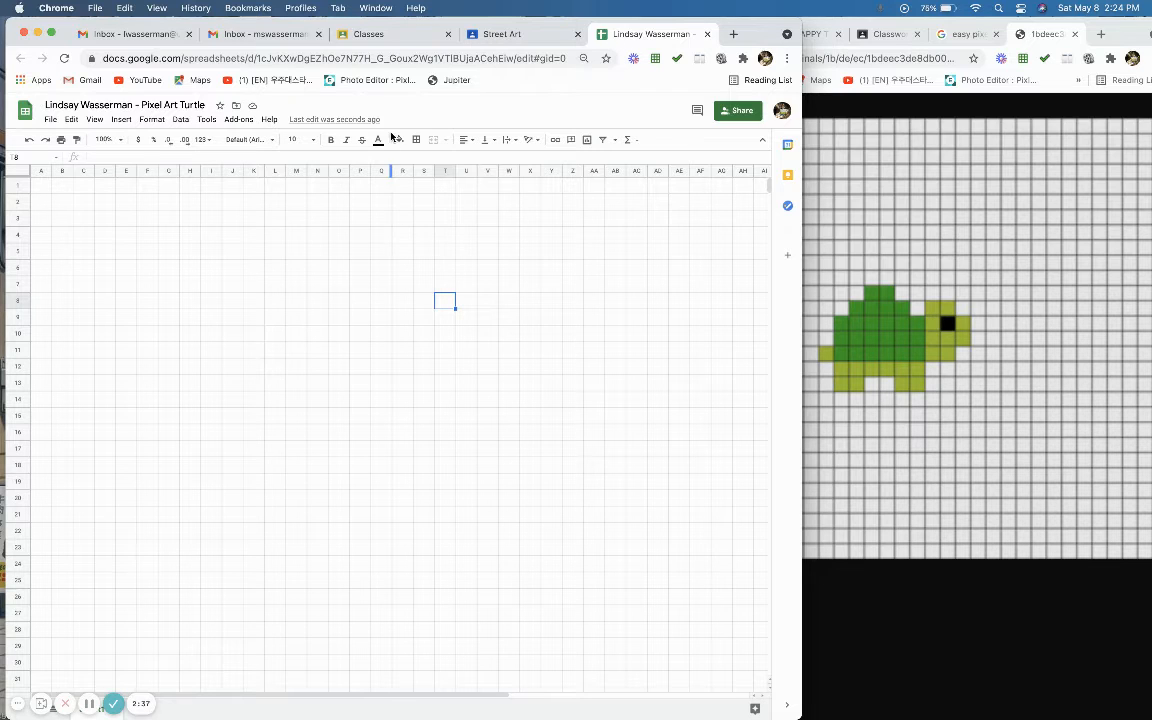
pyautogui.click(420, 238)
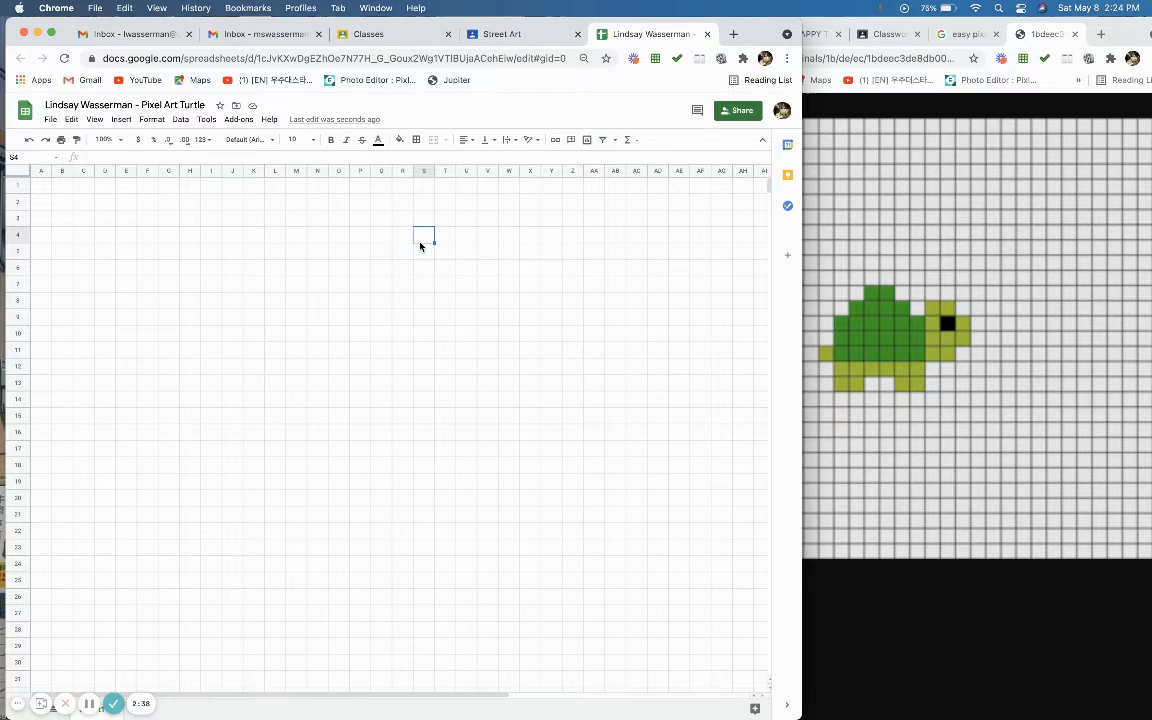
pyautogui.click(400, 141)
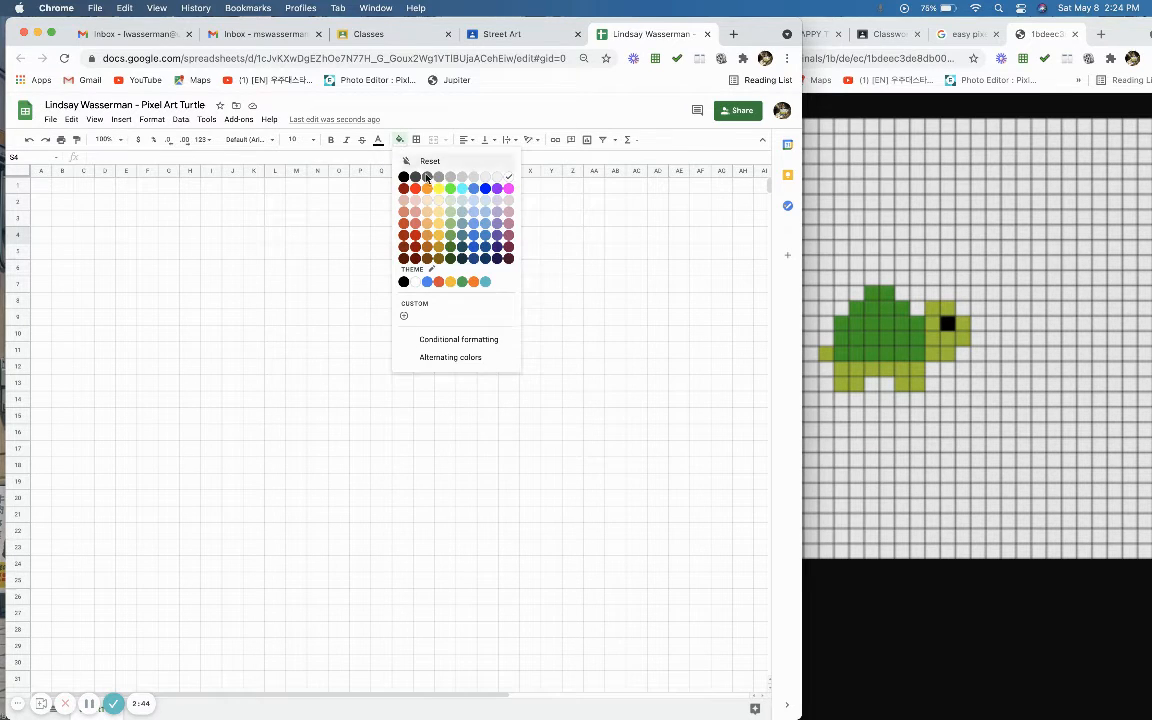
pyautogui.click(452, 244)
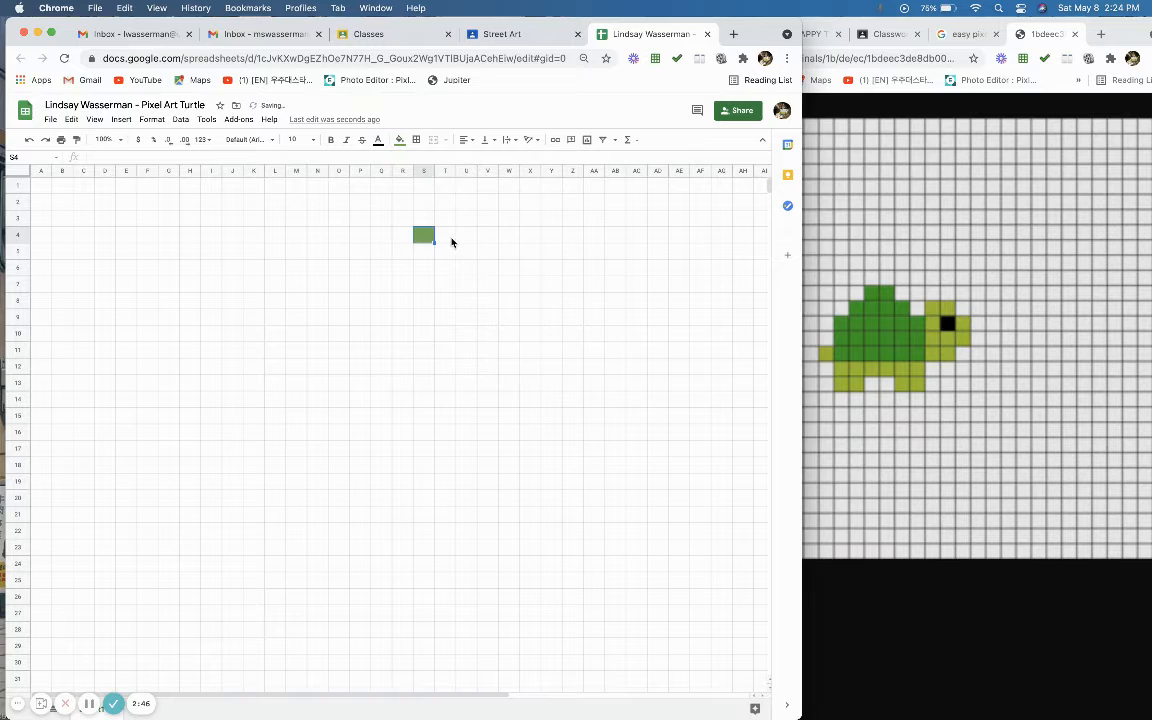
pyautogui.click(400, 142)
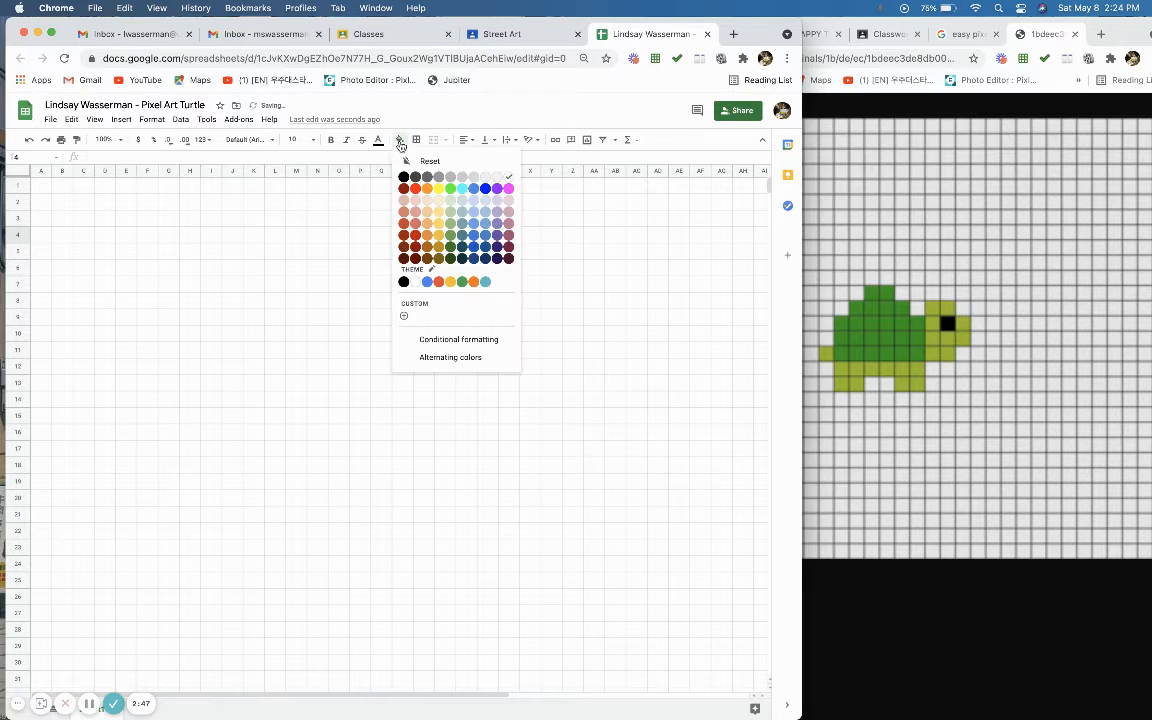
pyautogui.click(450, 246)
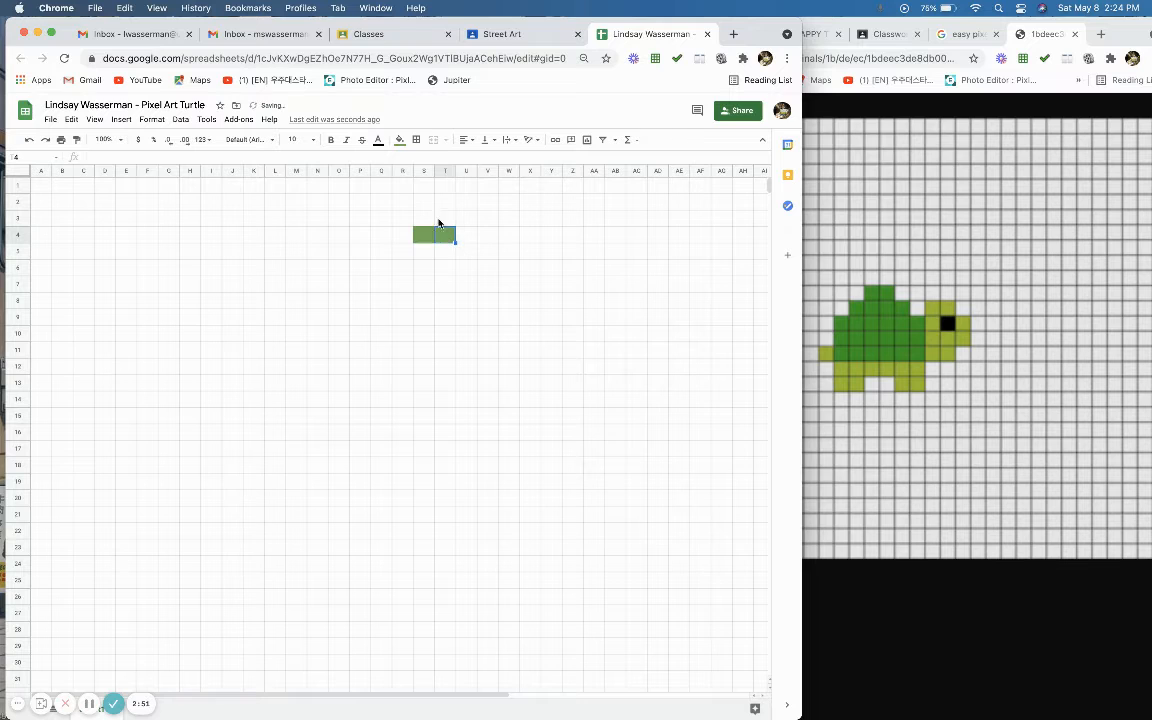
# Step: Reset the fill color of the range R2:U6
pyautogui.moveTo(402, 201); pyautogui.dragTo(476, 273)
pyautogui.click(406, 140)
pyautogui.click(420, 158)
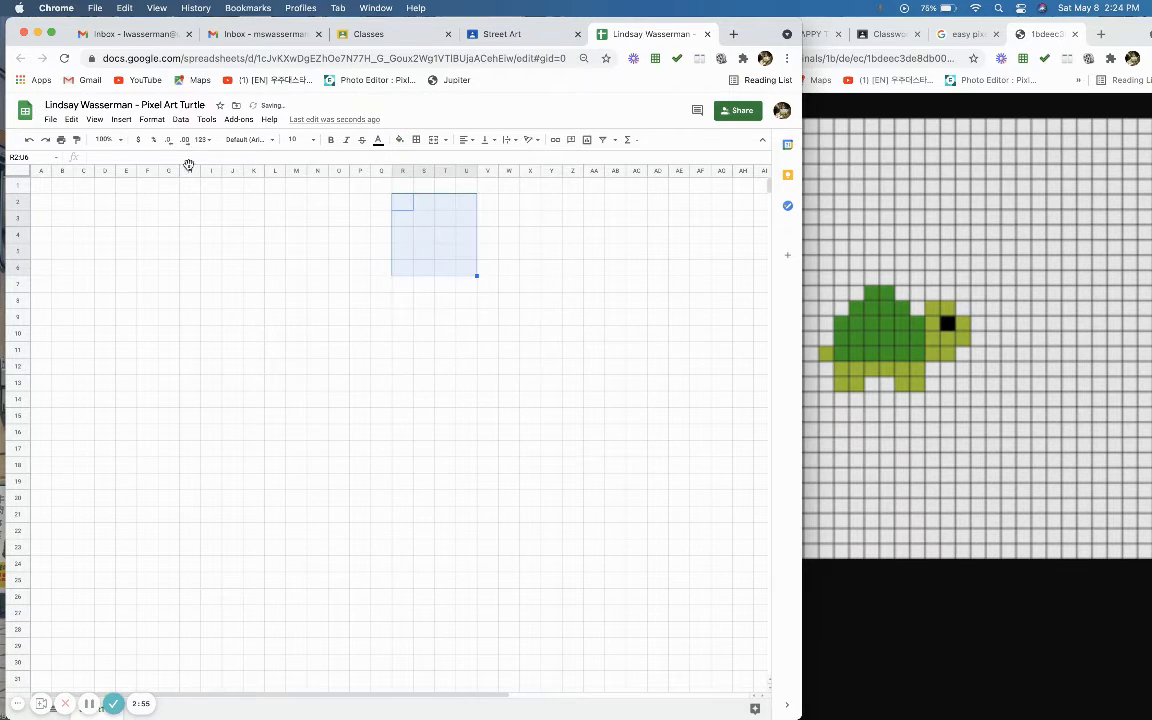
pyautogui.click(402, 234)
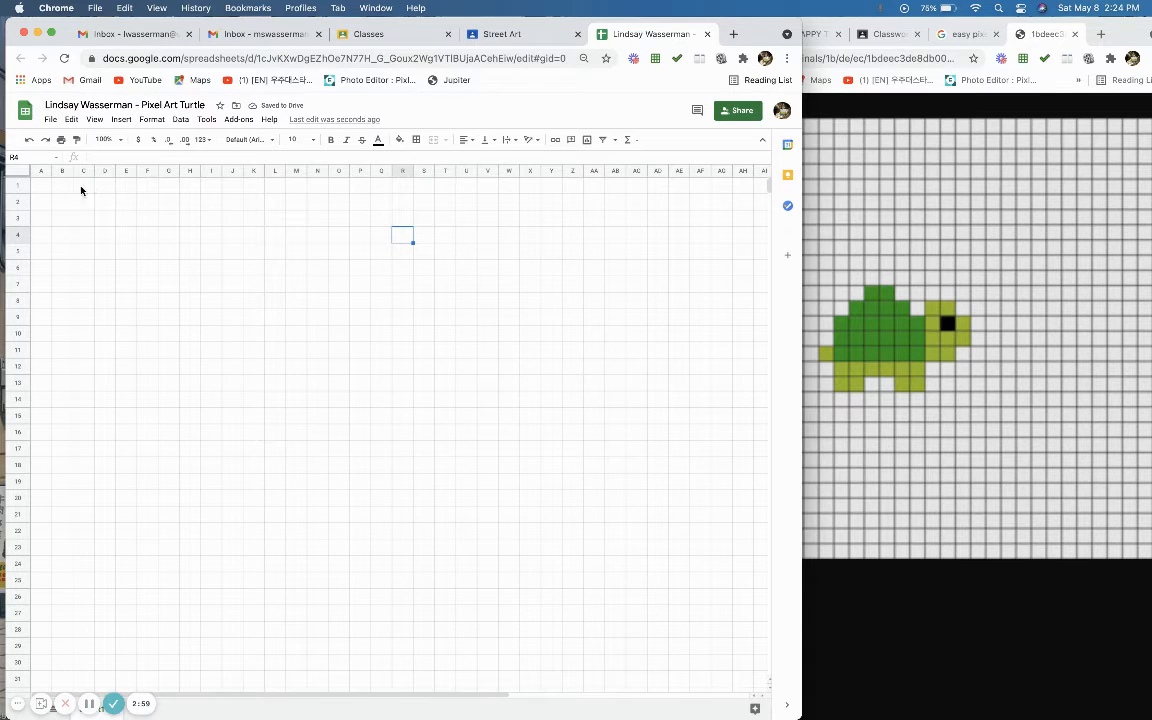
# Step: Create a single-color conditional formatting rule for the entire sheet, A1:AZ1000, that applies when a cell is equal to 1
pyautogui.click(13, 172)
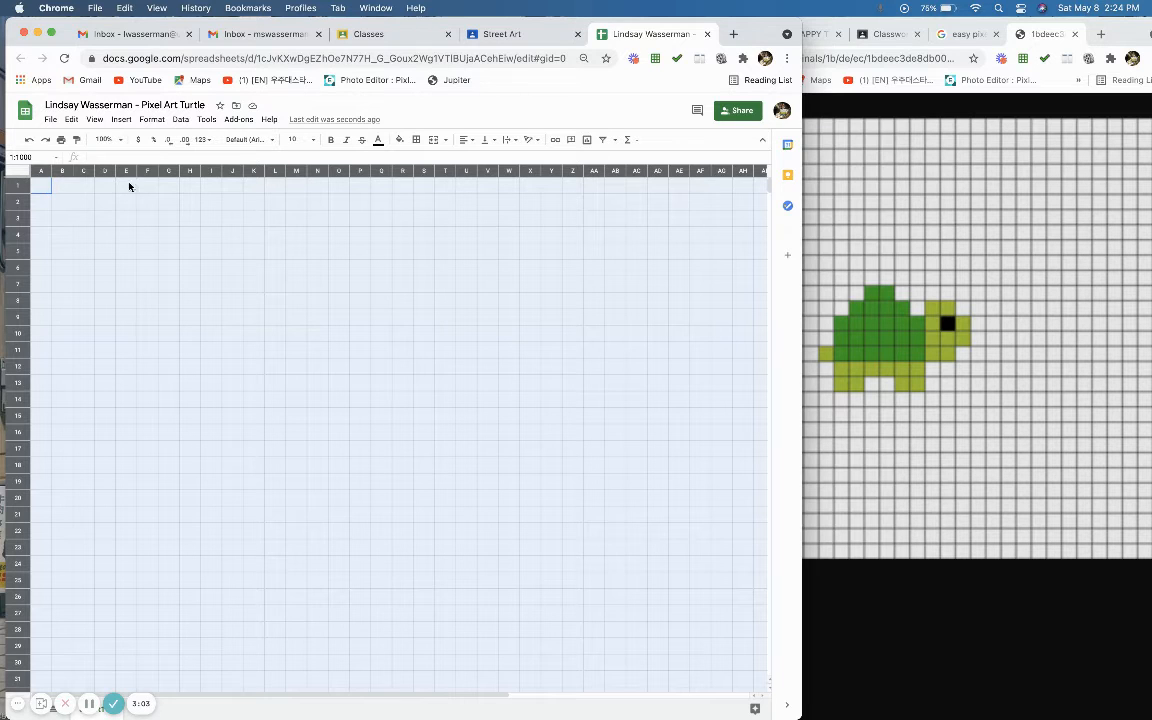
pyautogui.click(152, 120)
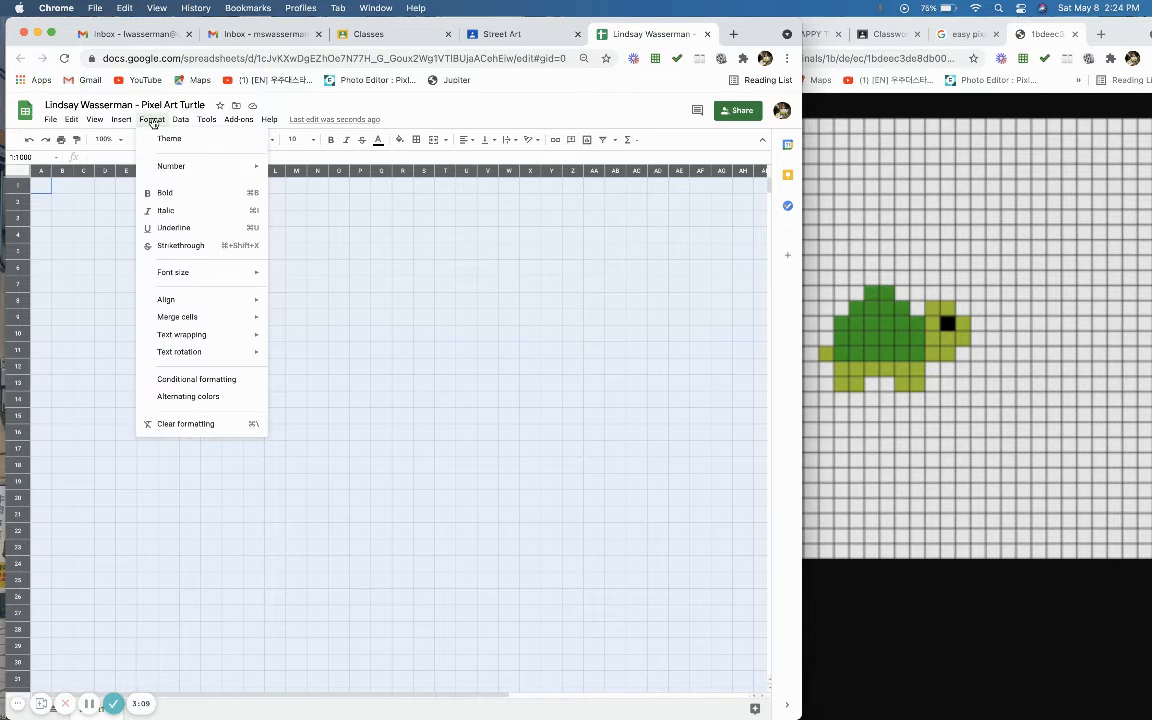
pyautogui.click(190, 384)
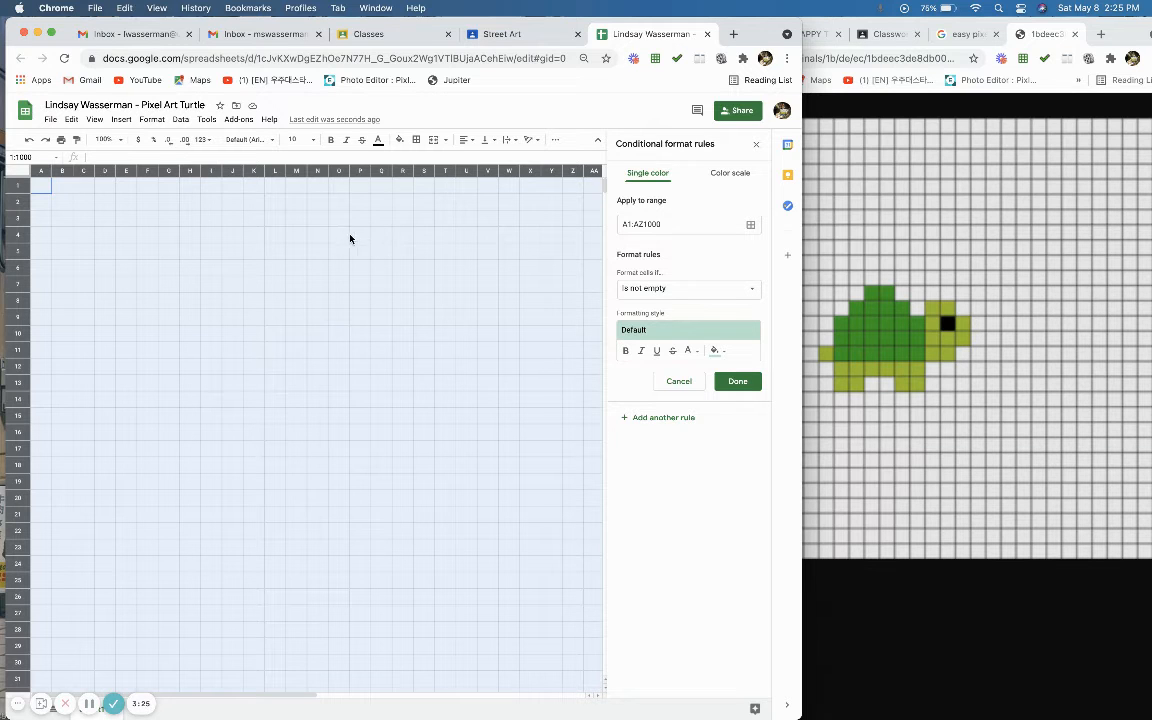
pyautogui.click(686, 290)
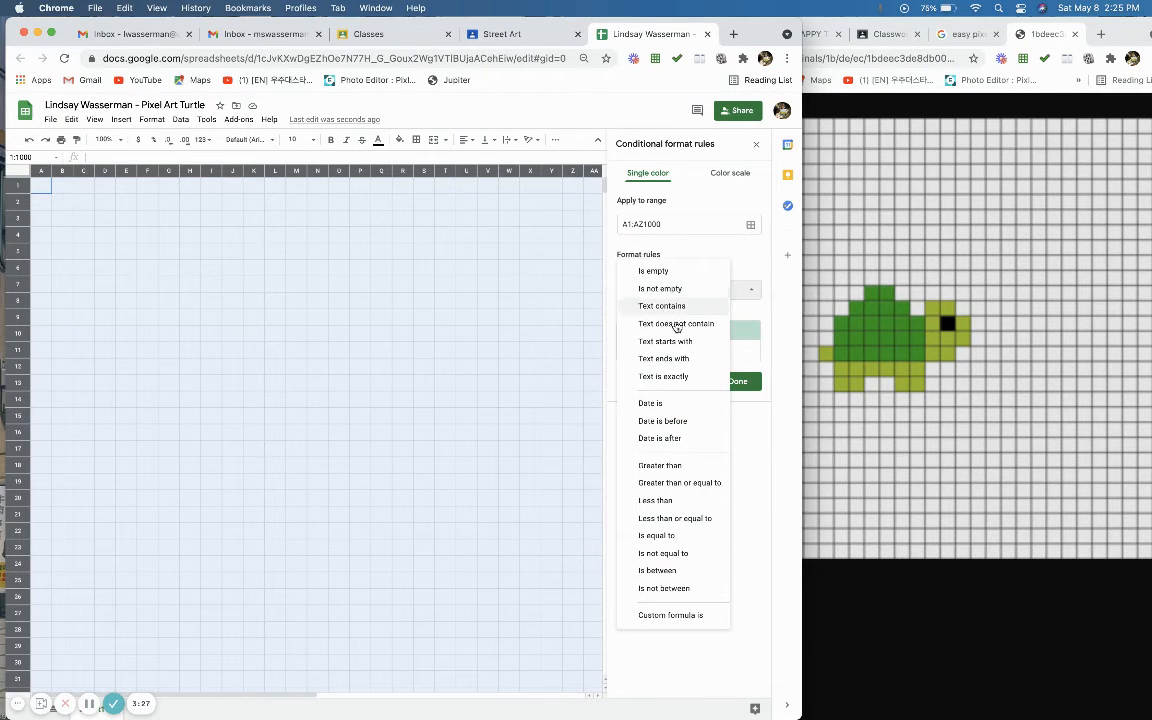
pyautogui.click(660, 537)
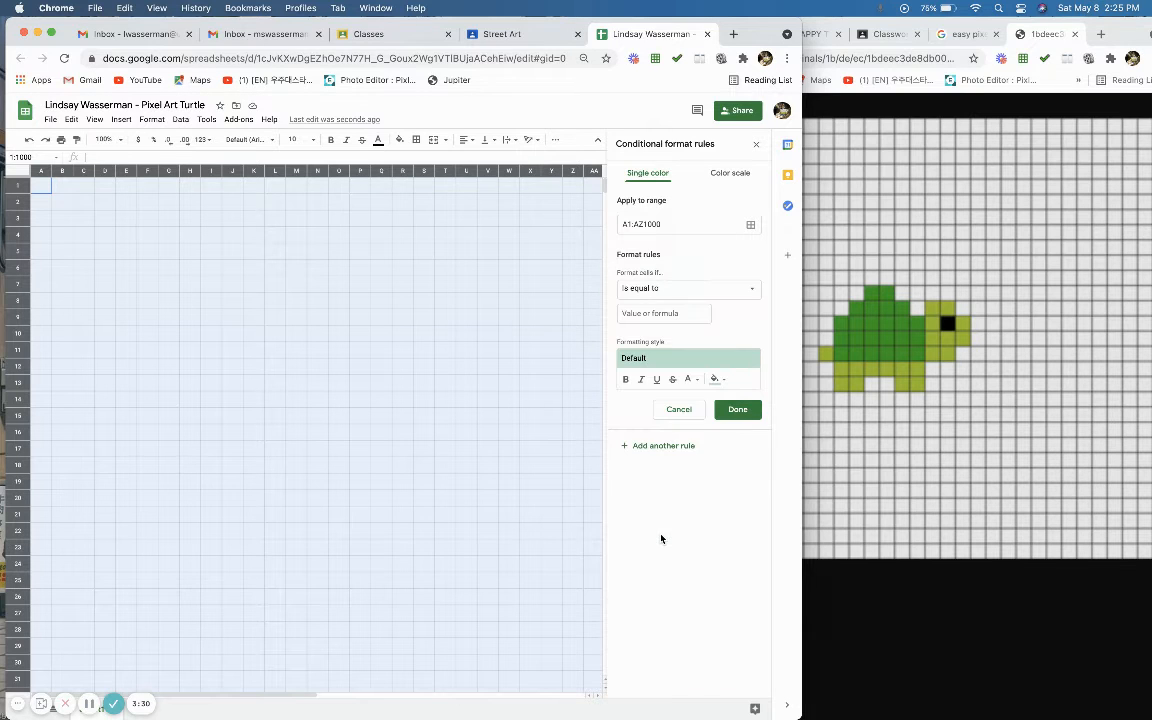
pyautogui.click(648, 316)
pyautogui.write('1')
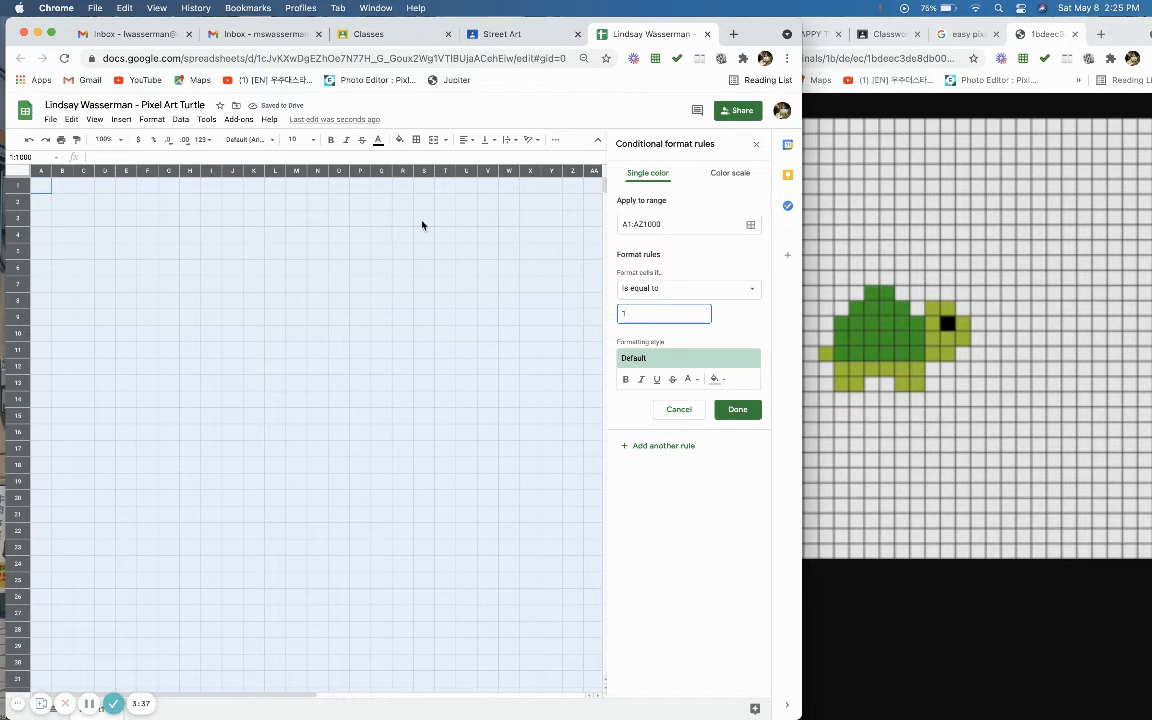
# Step: Set both the fill color and the text color of the rule for value 1 to the same medium green
pyautogui.click(716, 380)
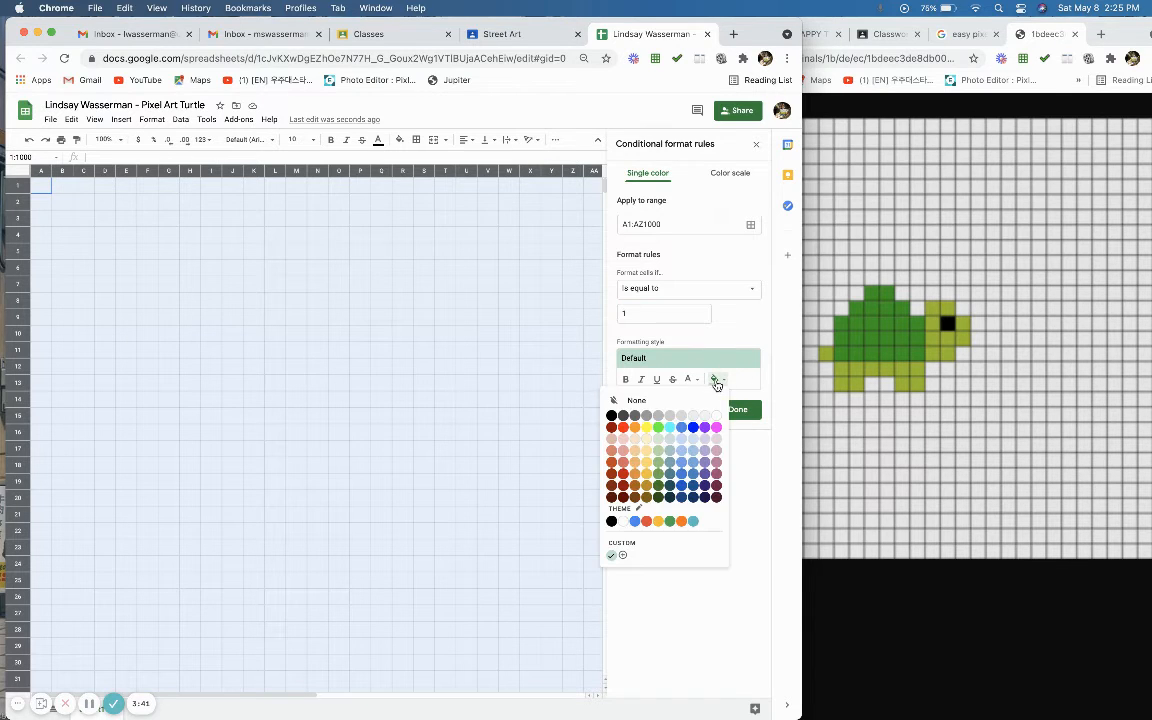
pyautogui.click(660, 481)
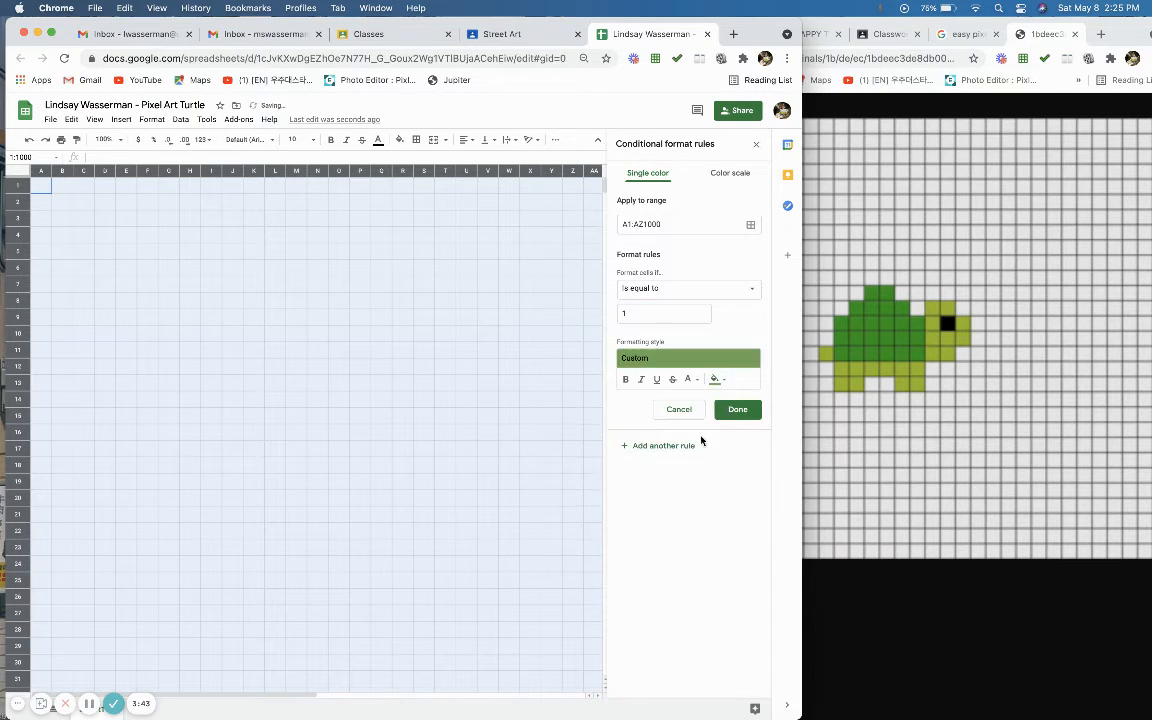
pyautogui.click(688, 379)
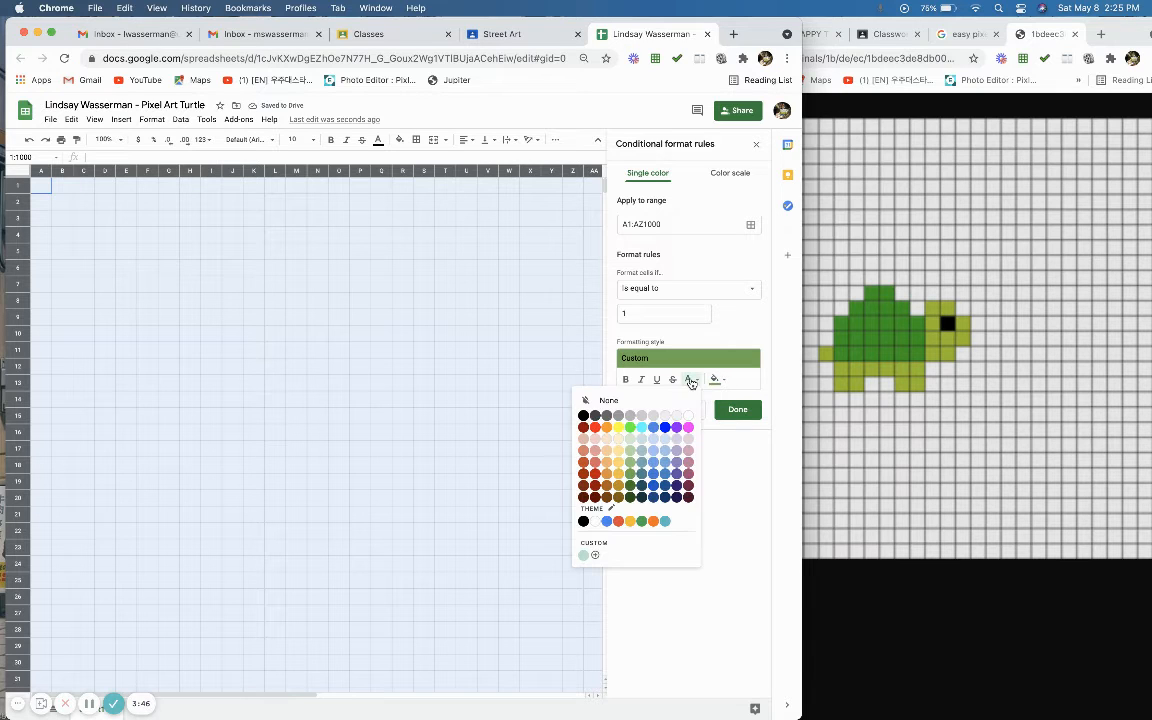
pyautogui.click(631, 473)
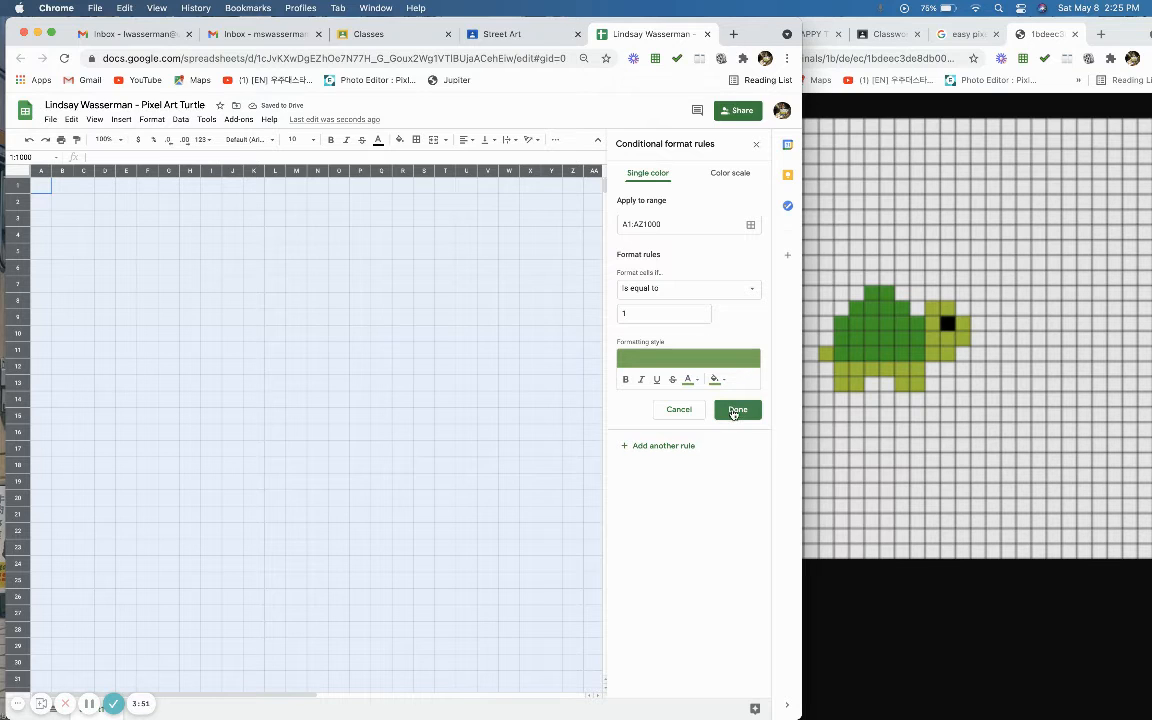
# Step: Save the rule for value 1 and enter 1 in cells P5 and Q5 as the top row of the shell
pyautogui.click(736, 410)
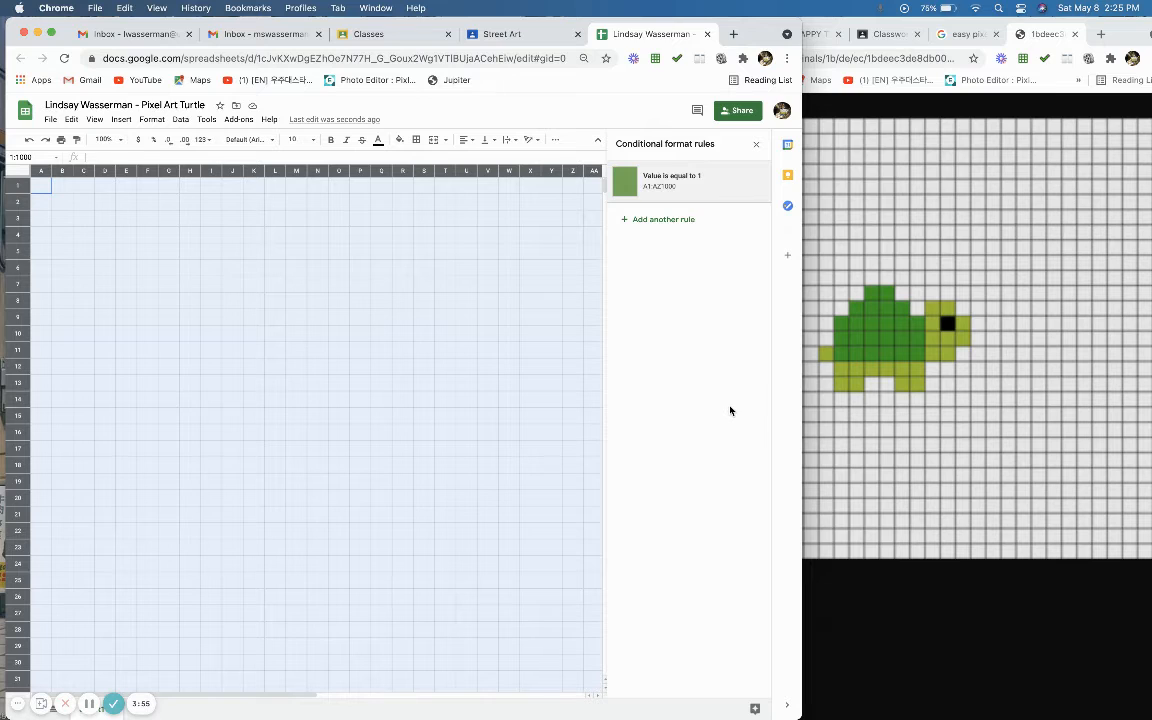
pyautogui.click(364, 253)
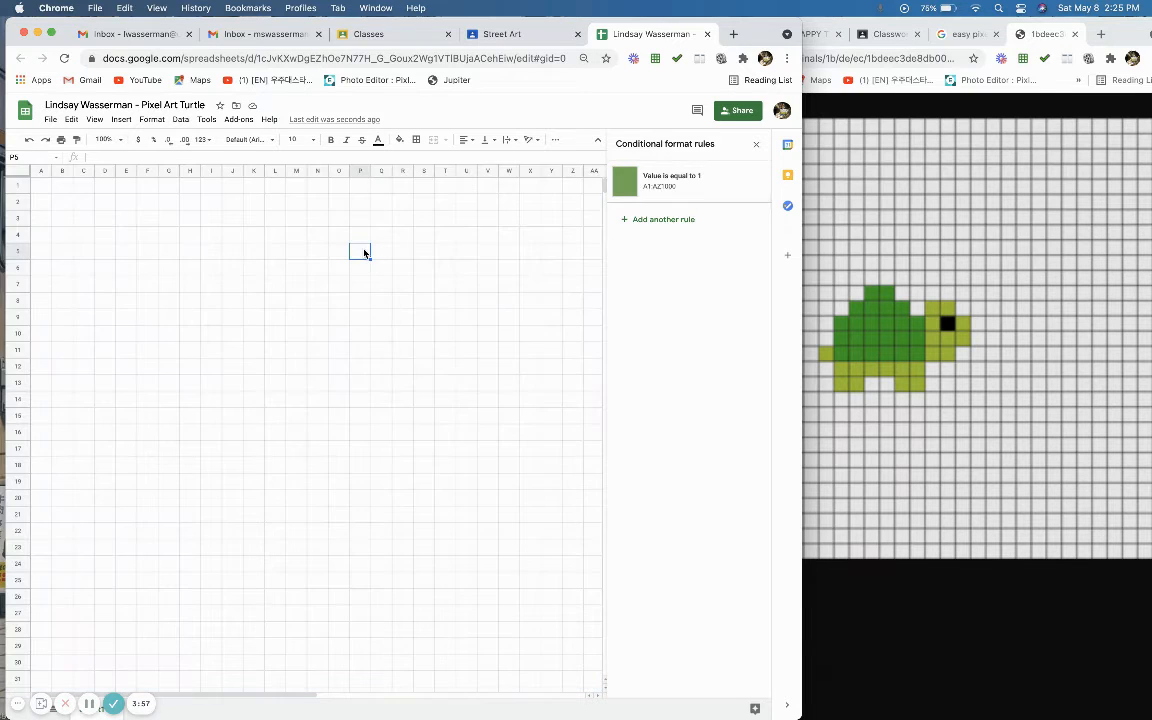
pyautogui.write('1')
pyautogui.press('Tab')
pyautogui.press('Tab')
pyautogui.press('Down')
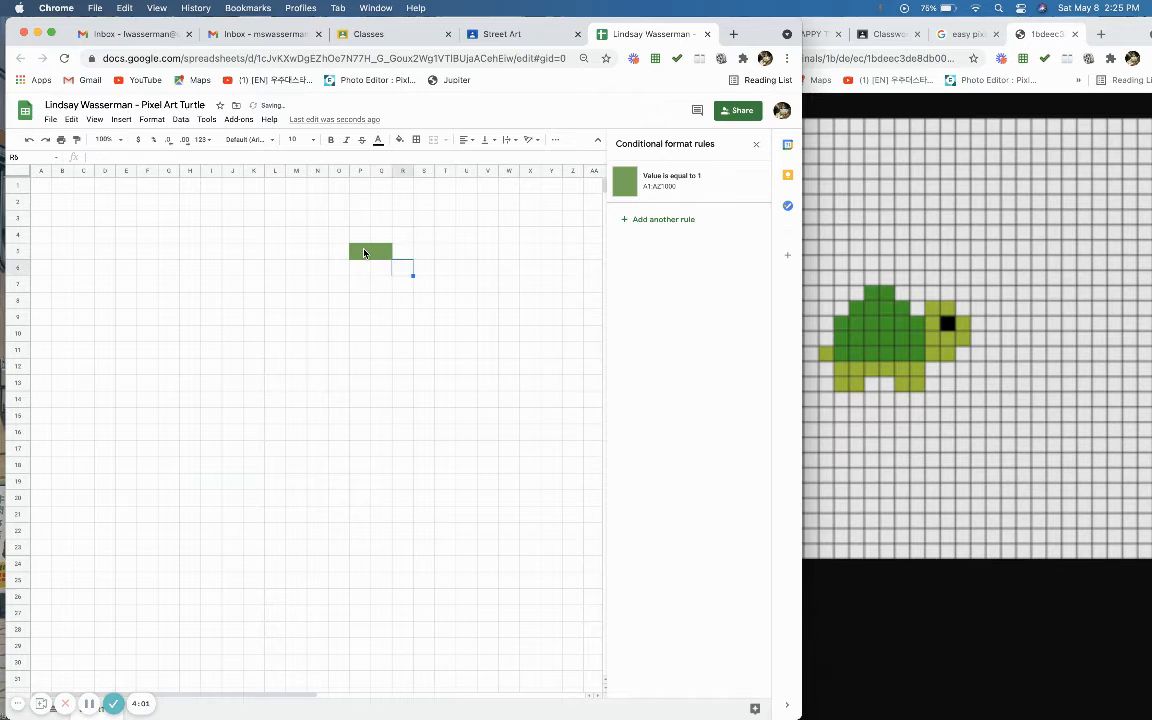
# Step: Enter 1 in each cell of O6:R6 as the second row of the turtle's shell
pyautogui.press('Left')
pyautogui.write('1')
pyautogui.press('Left')
pyautogui.write('1')
pyautogui.press('Left')
pyautogui.write('1')
pyautogui.press('Right')
pyautogui.press('Right')
pyautogui.press('Right')
pyautogui.write('1')
# Step: Enter 1 in cells S7, S8 and S9 as the shell's edge column on the head side
pyautogui.press('Down')
pyautogui.press('Right')
pyautogui.write('1')
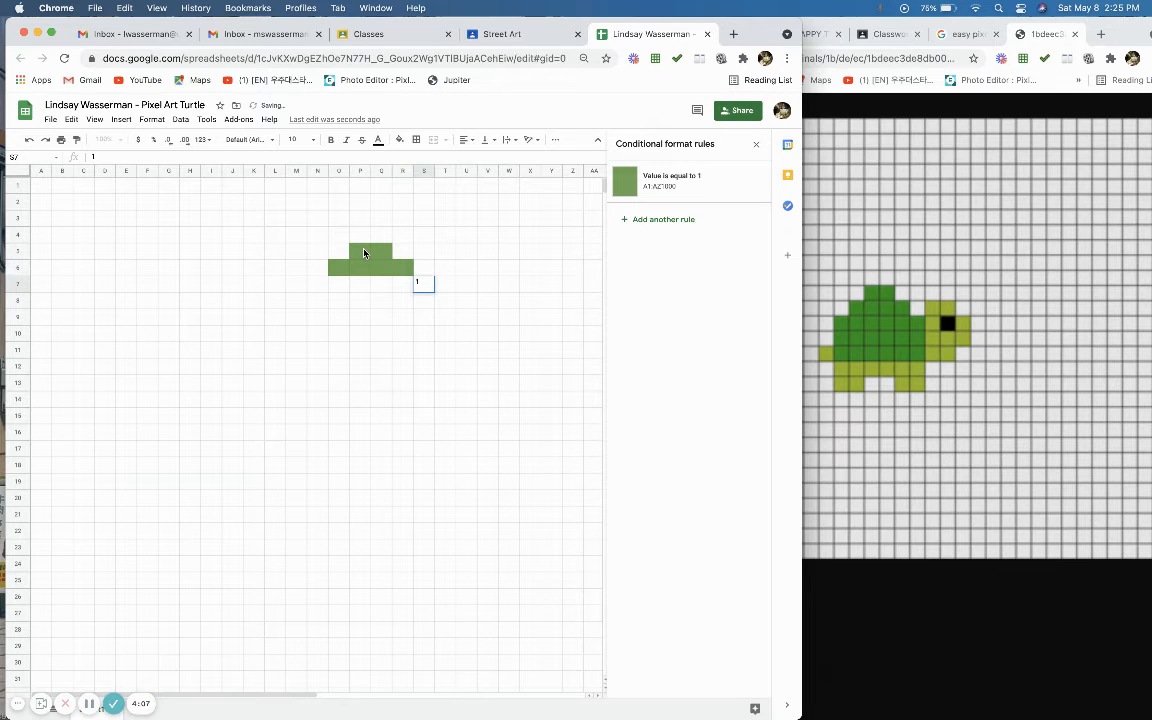
pyautogui.press('Down')
pyautogui.write('1')
pyautogui.press('Down')
pyautogui.write('1')
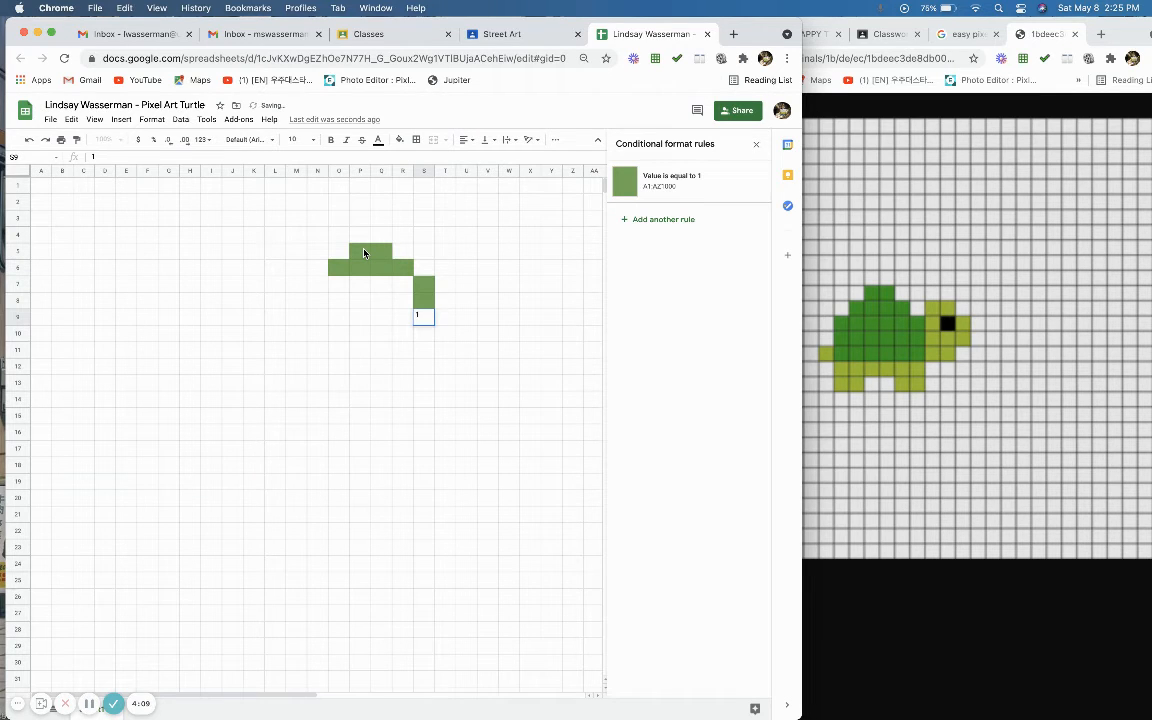
pyautogui.press('Left')
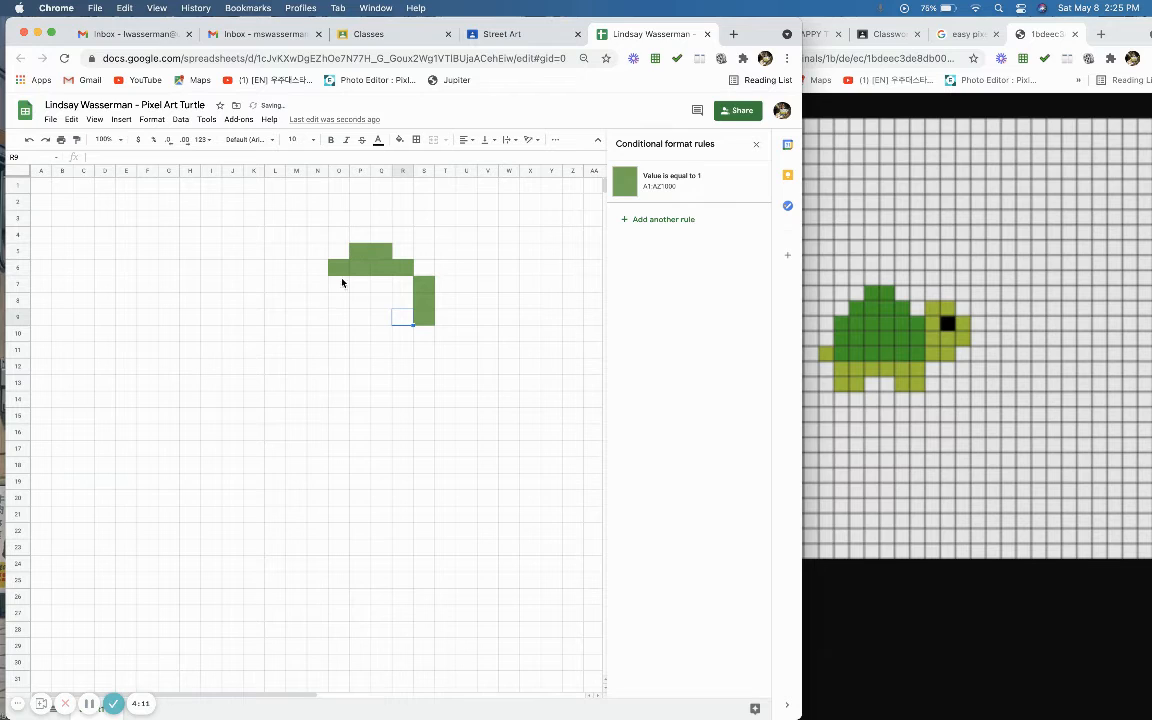
# Step: Copy the shell row O6:R6 and paste it into rows 7, 8 and 9, starting at column O
pyautogui.moveTo(333, 266); pyautogui.dragTo(407, 276)
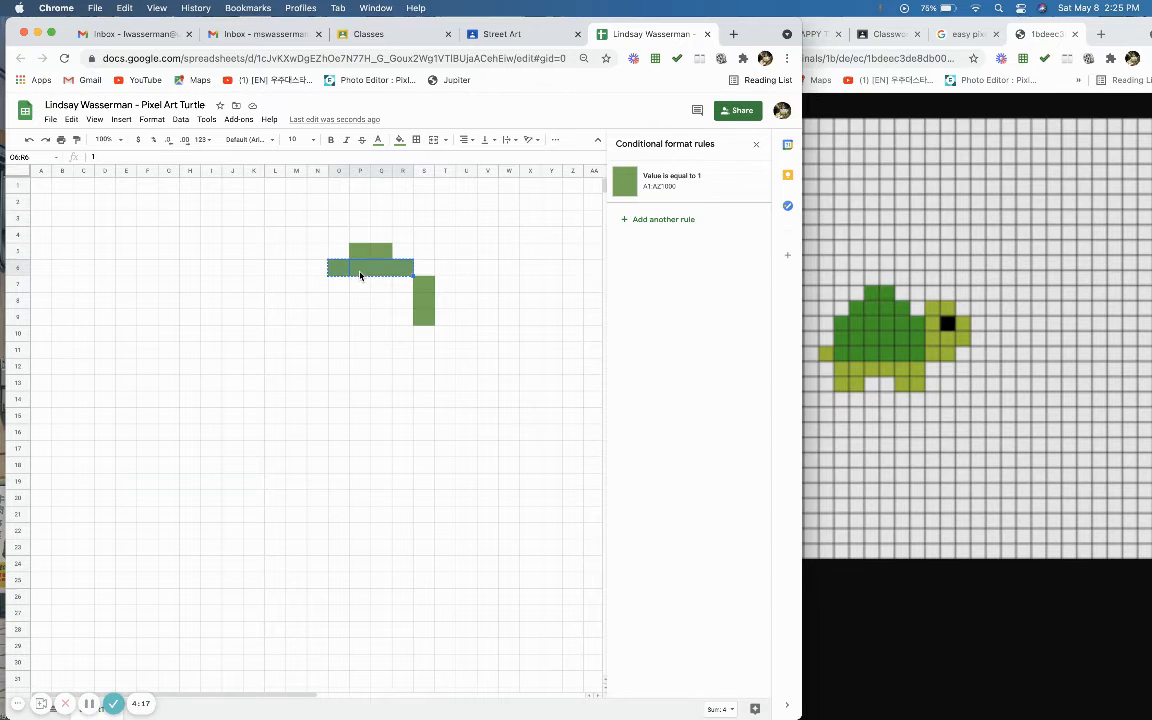
pyautogui.press('super+c')
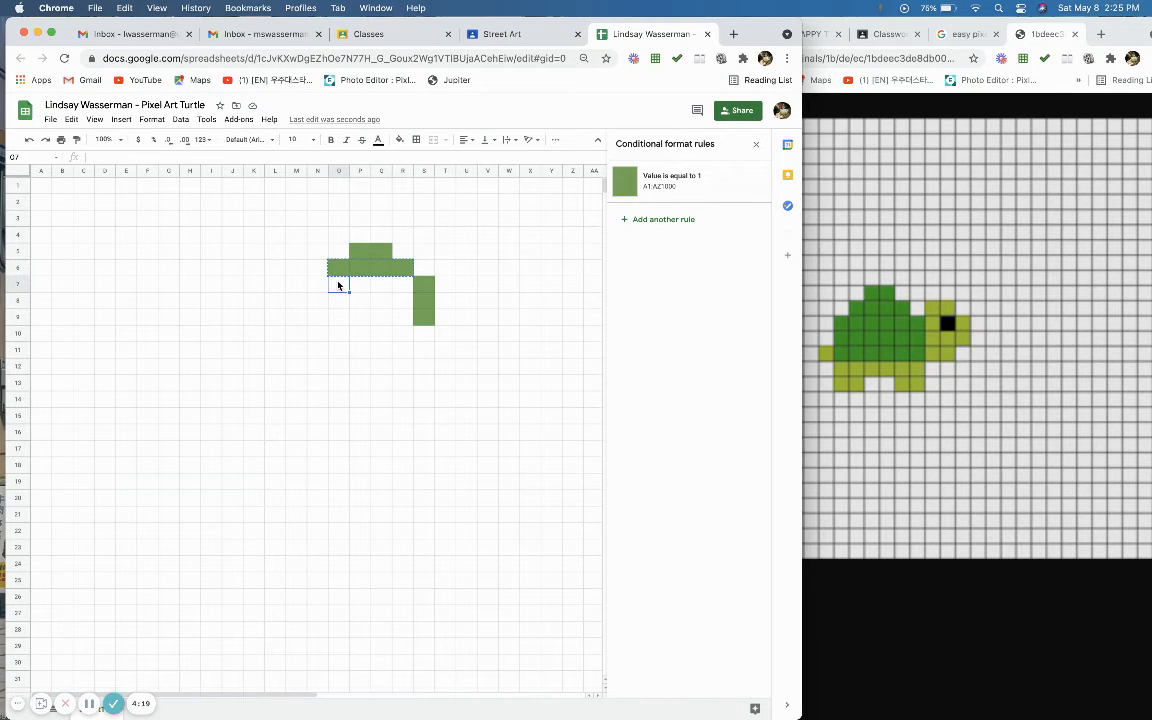
pyautogui.click(339, 289)
pyautogui.press('super+v')
pyautogui.click(337, 304)
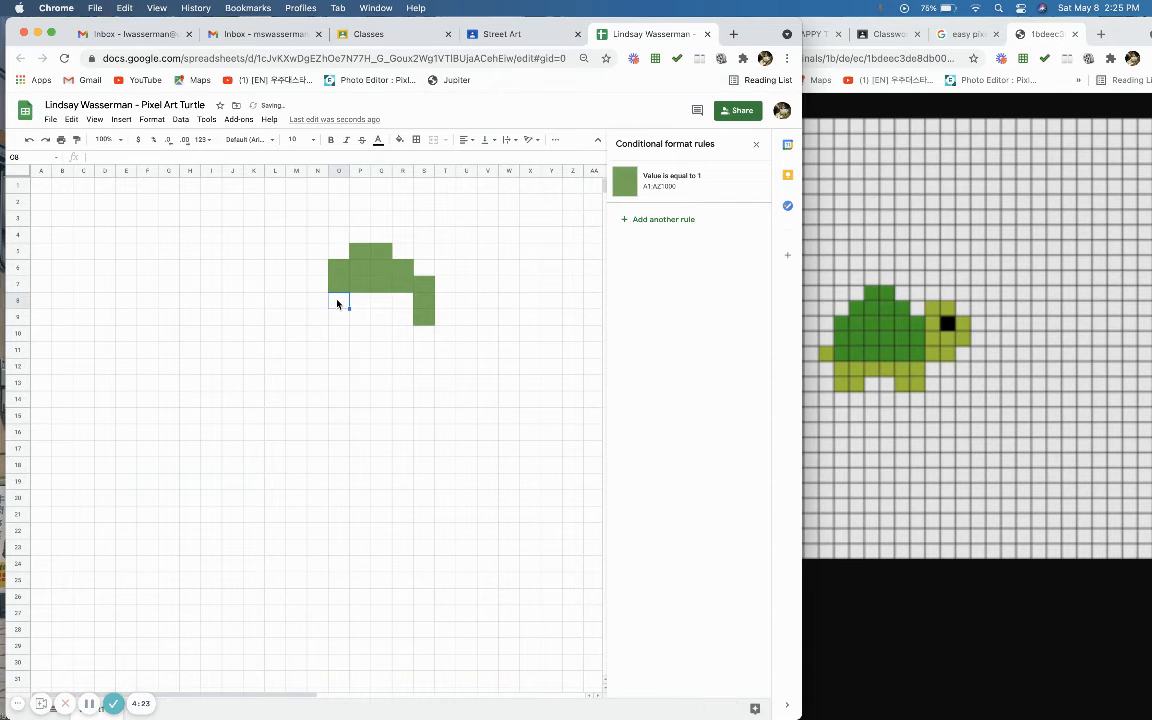
pyautogui.press('super+v')
pyautogui.click(334, 318)
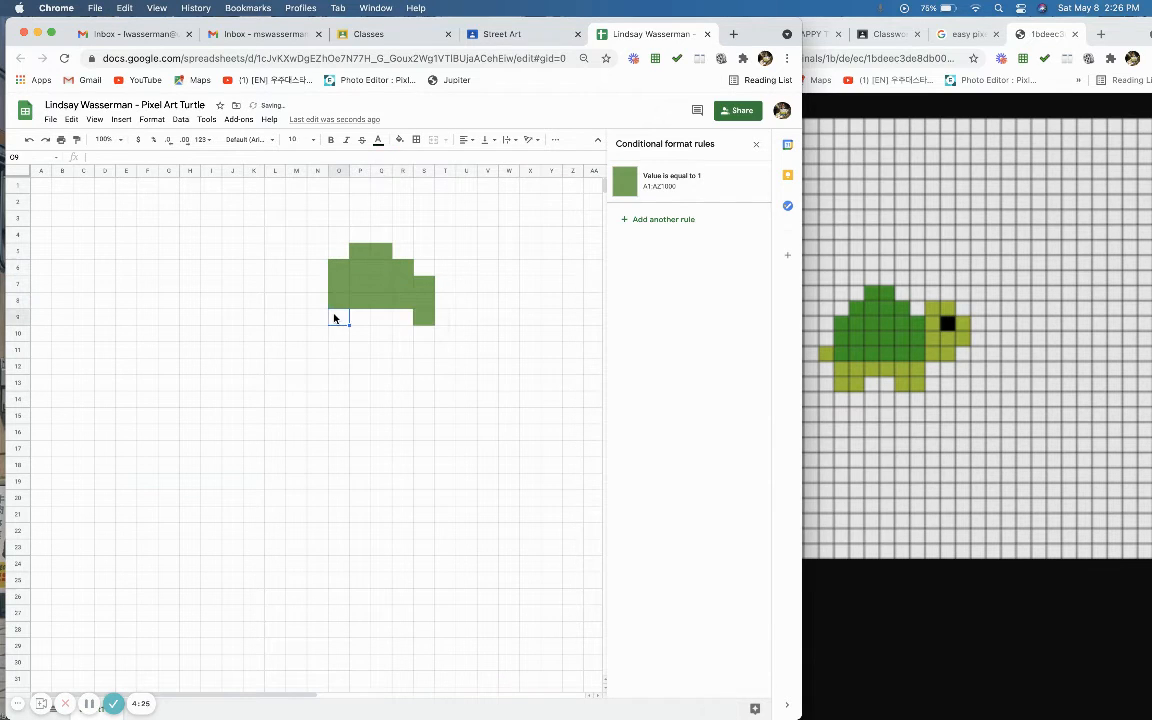
pyautogui.press('super+v')
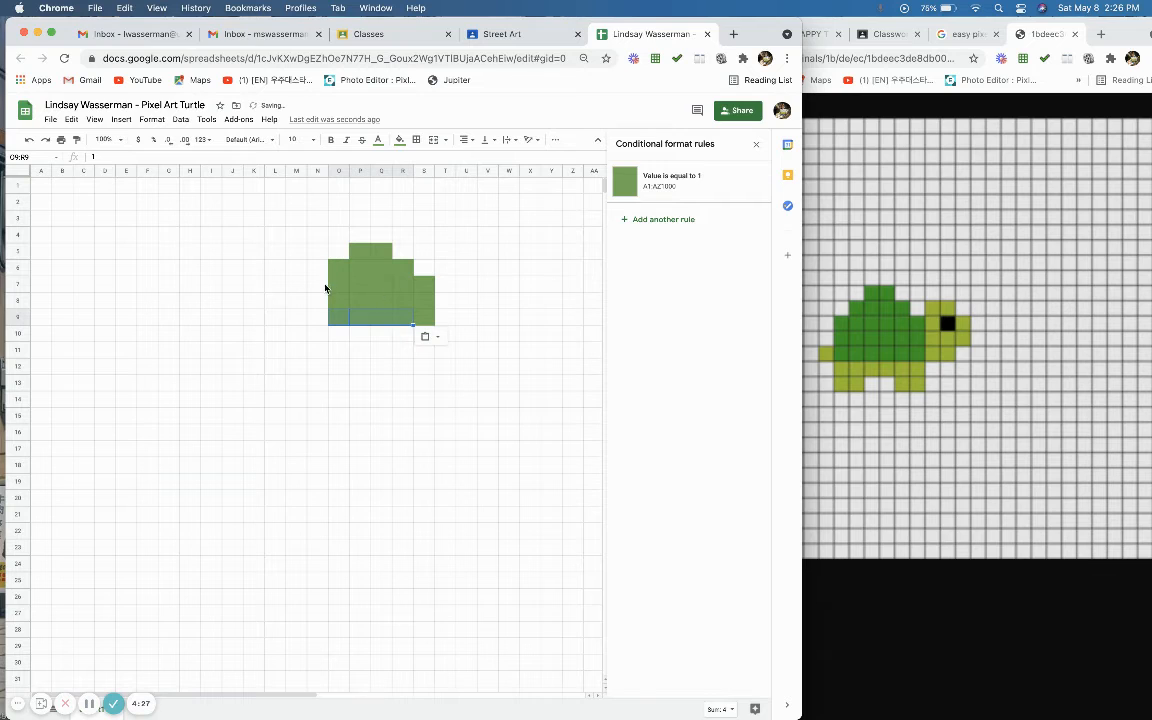
# Step: Enter 1 in cells N7, N8 and N9 as the shell's edge column on the tail side
pyautogui.click(325, 288)
pyautogui.write('1')
pyautogui.press('Return')
pyautogui.write('1')
pyautogui.press('Return')
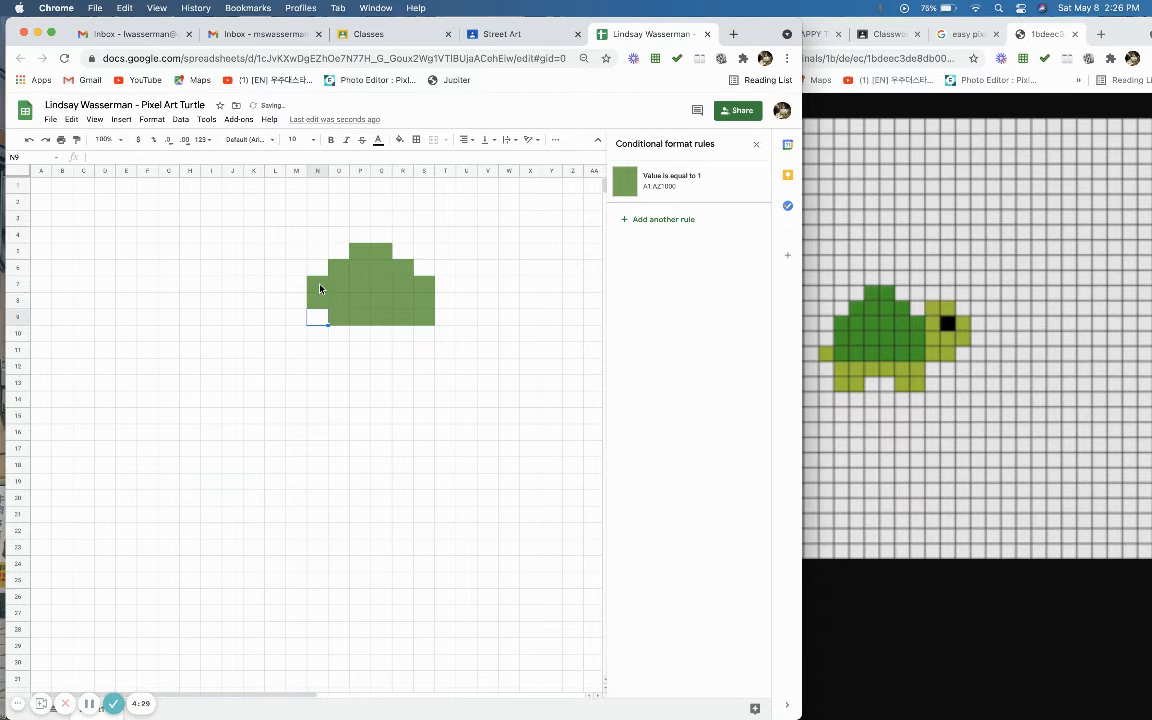
pyautogui.write('1')
pyautogui.press('Return')
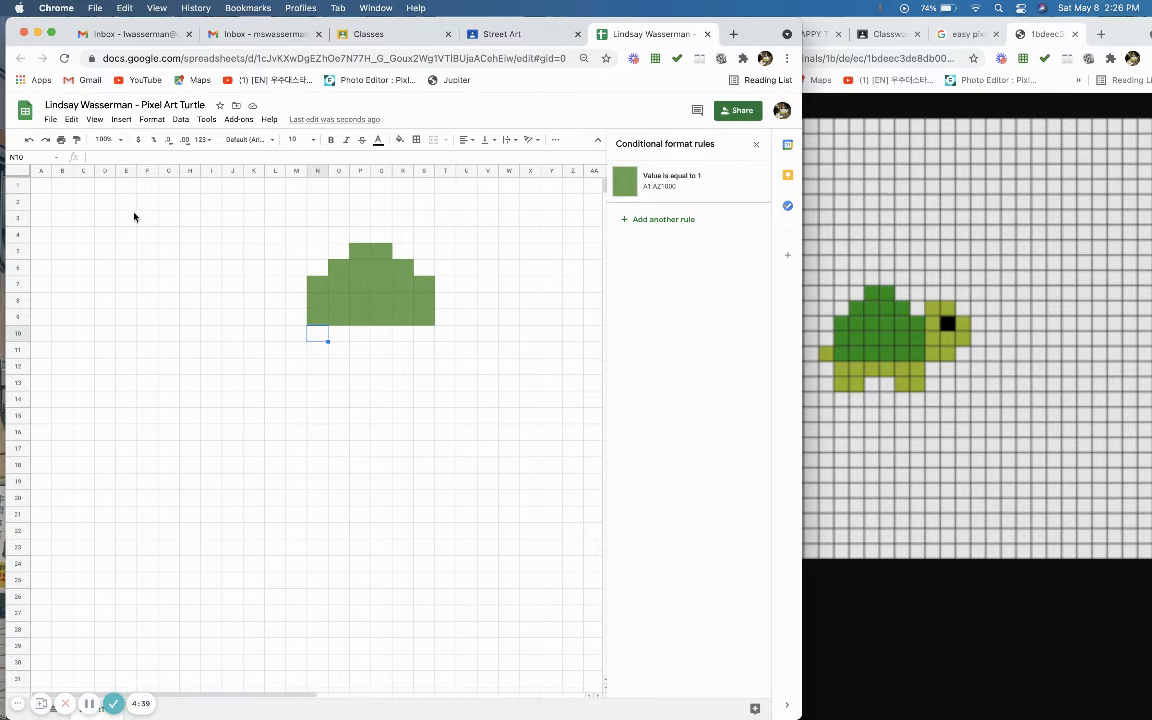
# Step: Add a conditional formatting rule for the entire sheet, A1:AZ1000, that applies when a cell is equal to 2
pyautogui.click(21, 173)
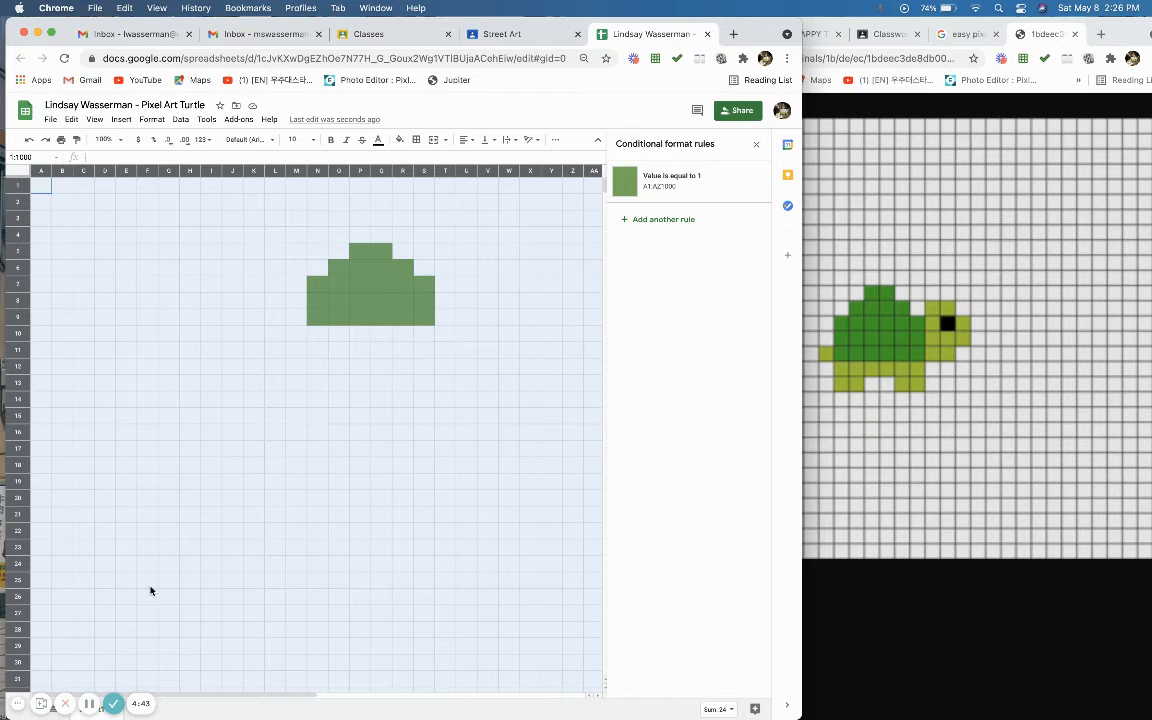
pyautogui.click(665, 220)
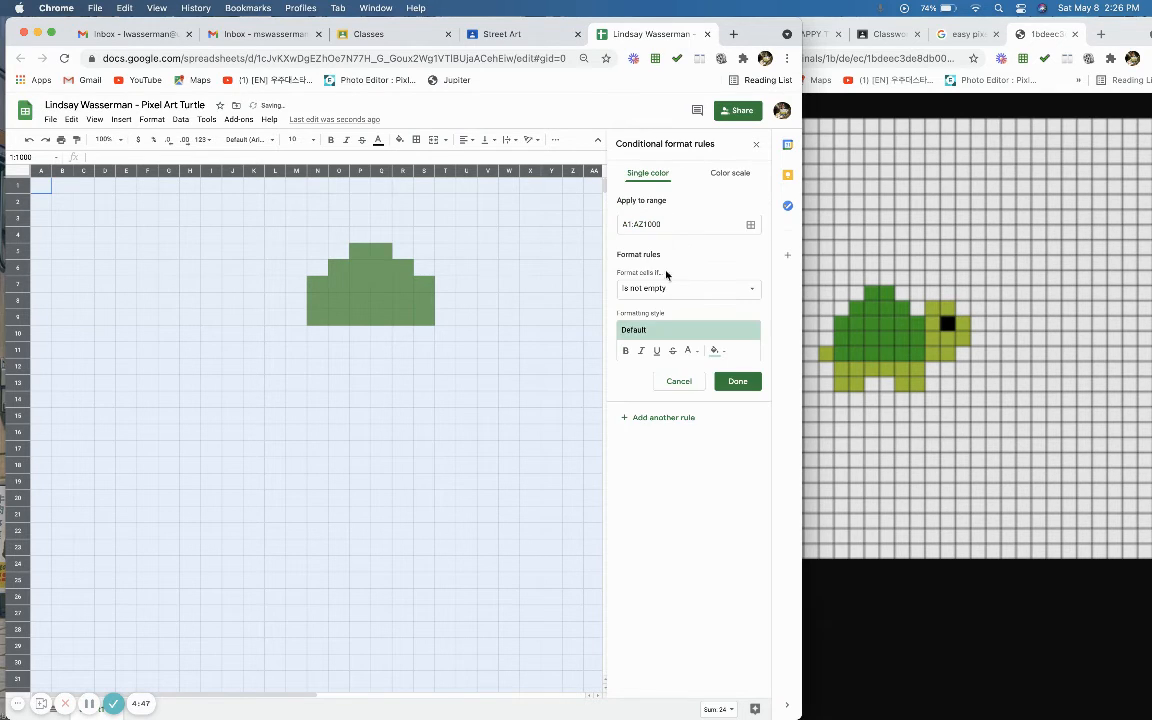
pyautogui.click(674, 290)
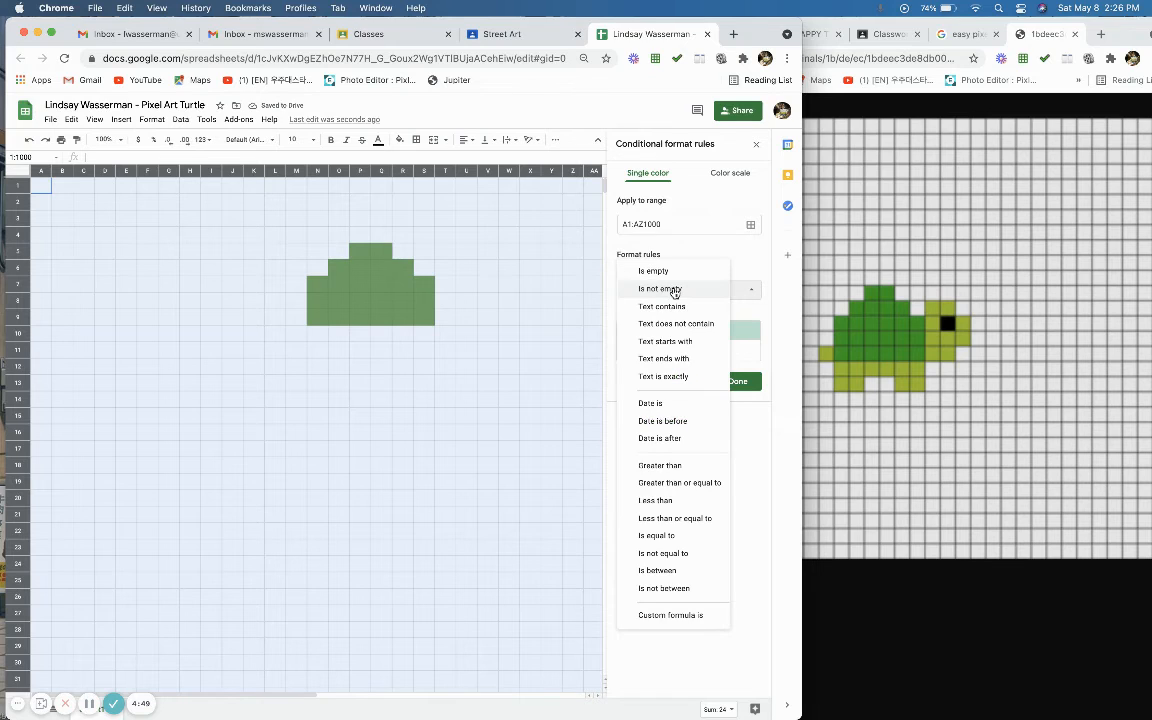
pyautogui.click(656, 536)
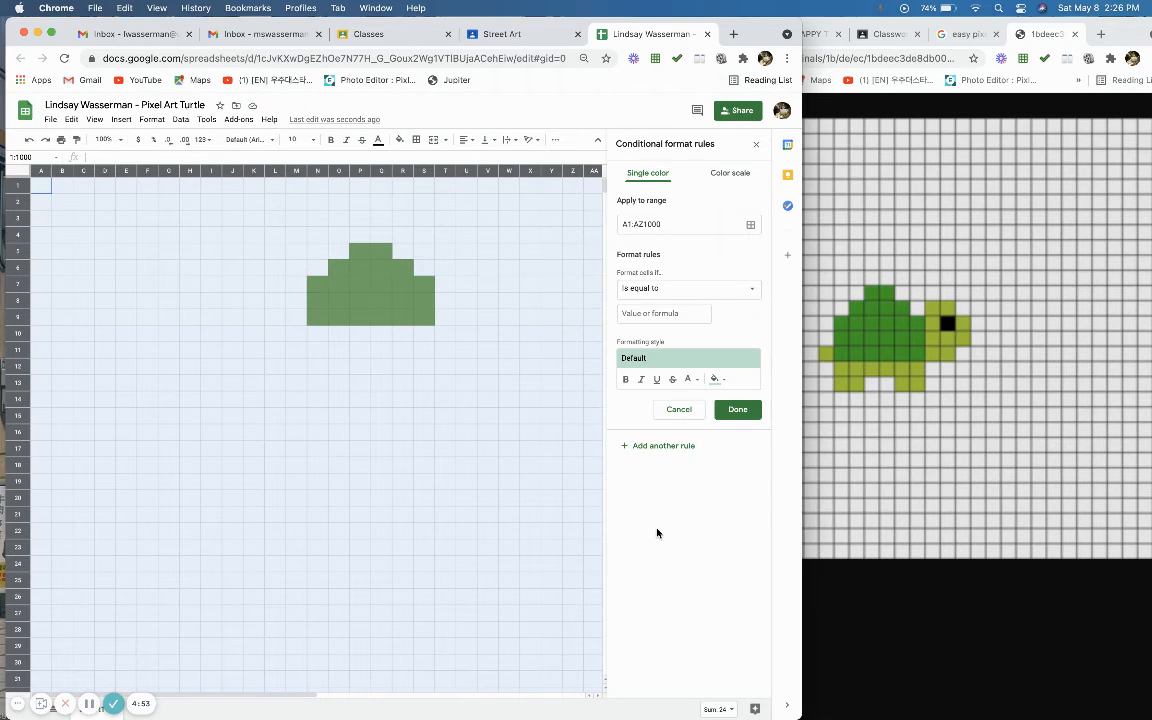
pyautogui.click(655, 314)
pyautogui.write('2')
# Step: Set both the text color and the fill color of the rule for value 2 to light green and save it
pyautogui.click(691, 380)
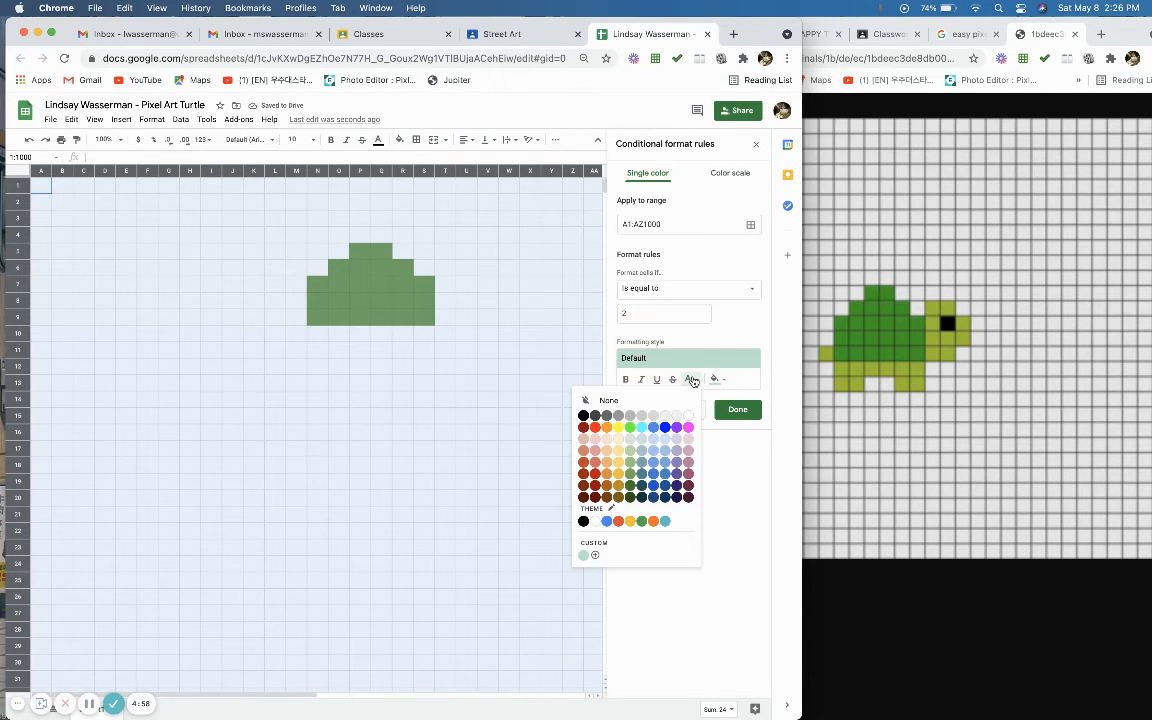
pyautogui.click(639, 451)
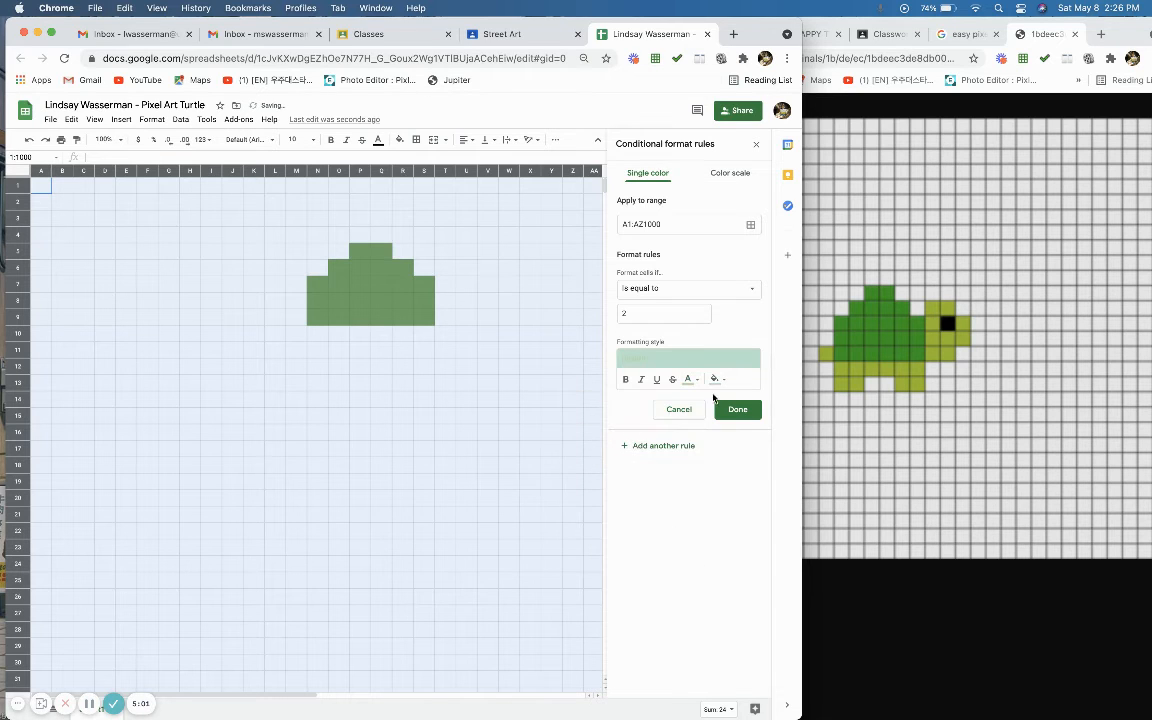
pyautogui.click(716, 381)
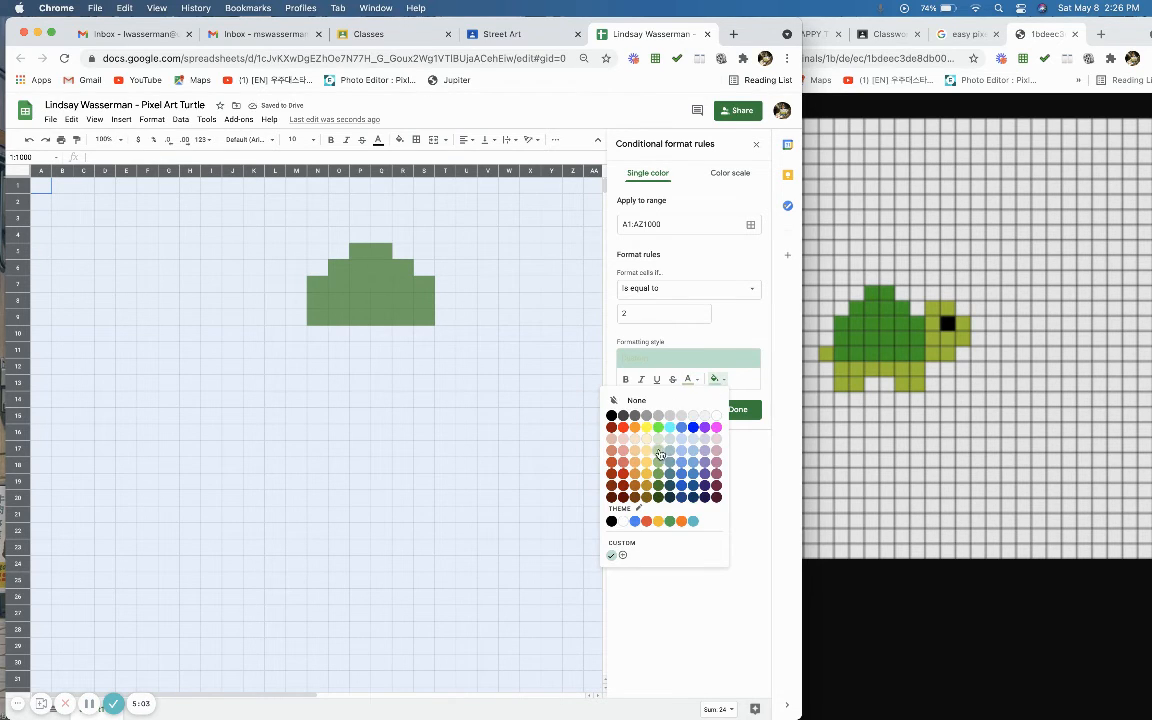
pyautogui.click(659, 455)
pyautogui.click(738, 408)
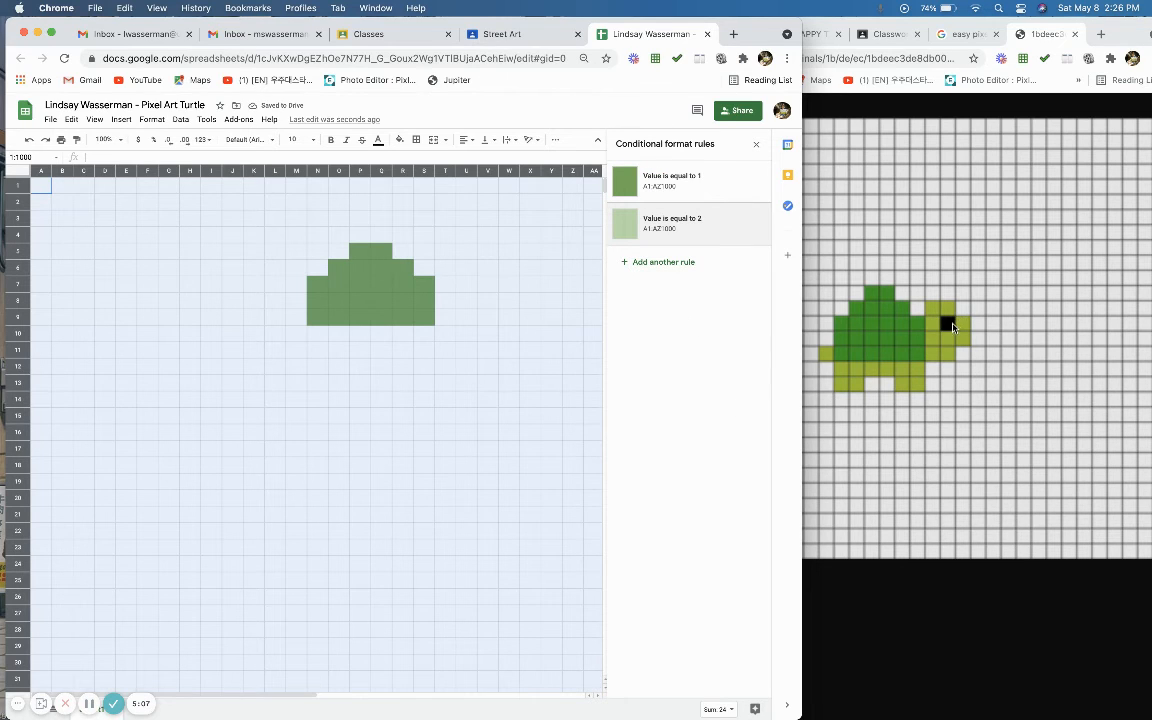
# Step: Add another conditional formatting rule for A1:AZ1000 that applies when a cell is equal to 3
pyautogui.click(664, 263)
pyautogui.click(650, 289)
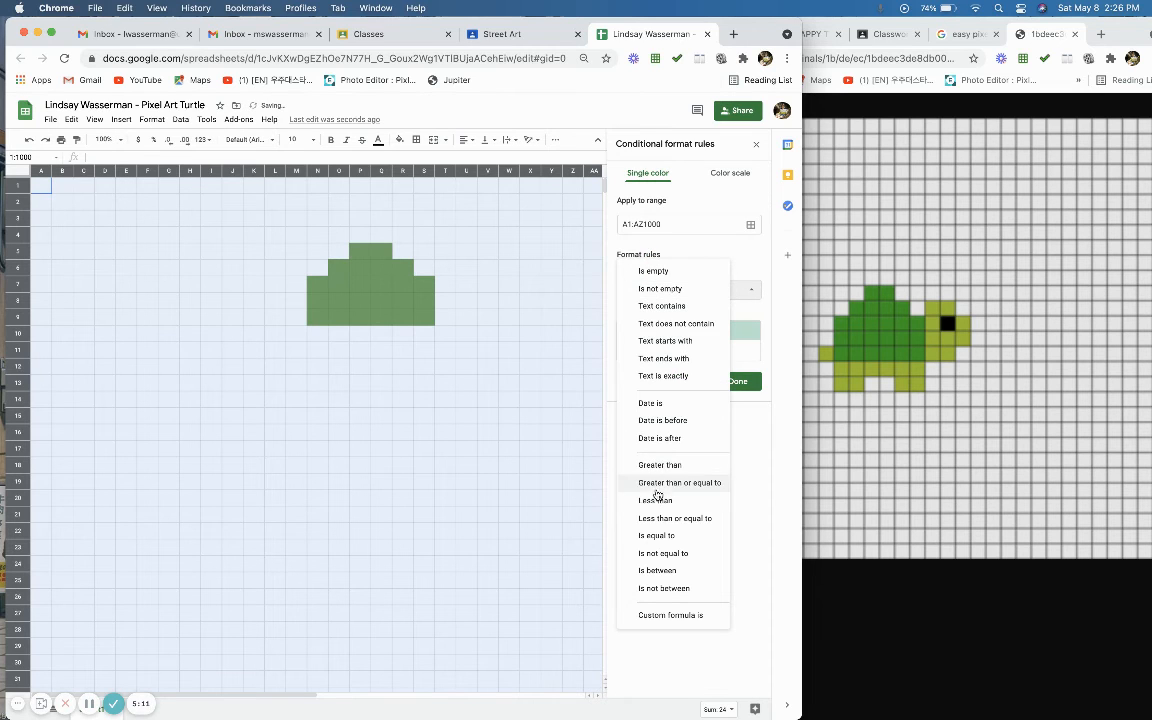
pyautogui.click(658, 536)
pyautogui.click(656, 313)
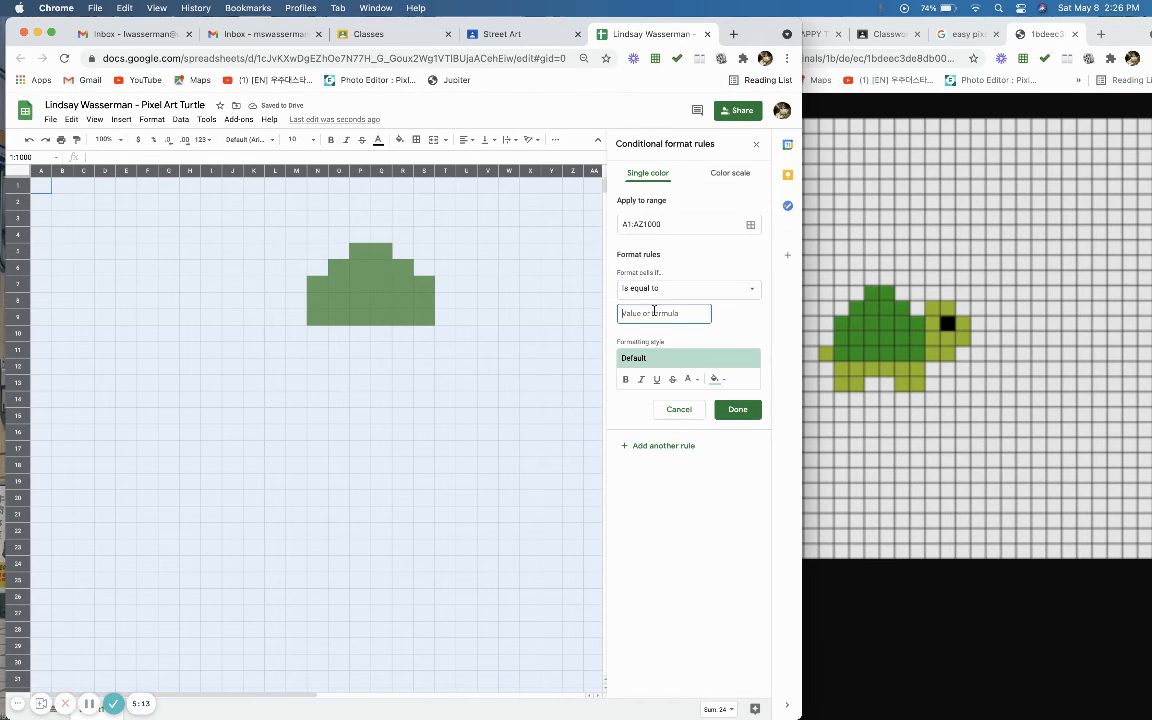
pyautogui.write('3')
# Step: Set both the text color and the fill color of the rule for value 3 to black and save it
pyautogui.click(689, 380)
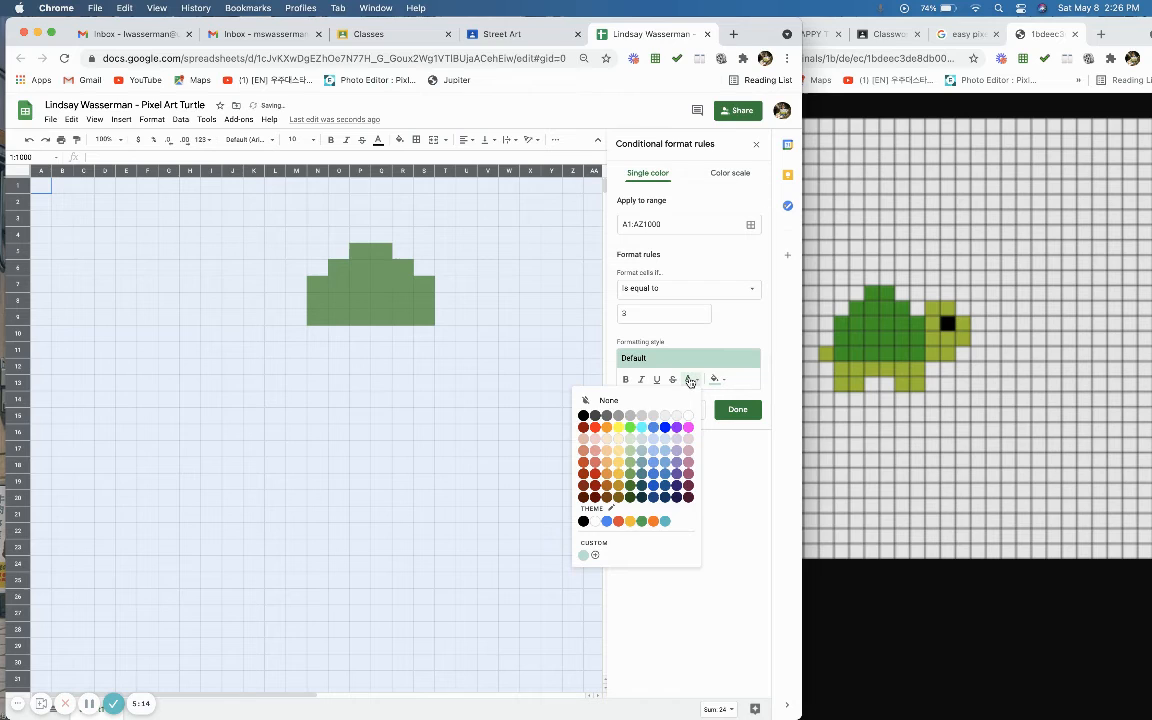
pyautogui.click(583, 415)
pyautogui.click(714, 379)
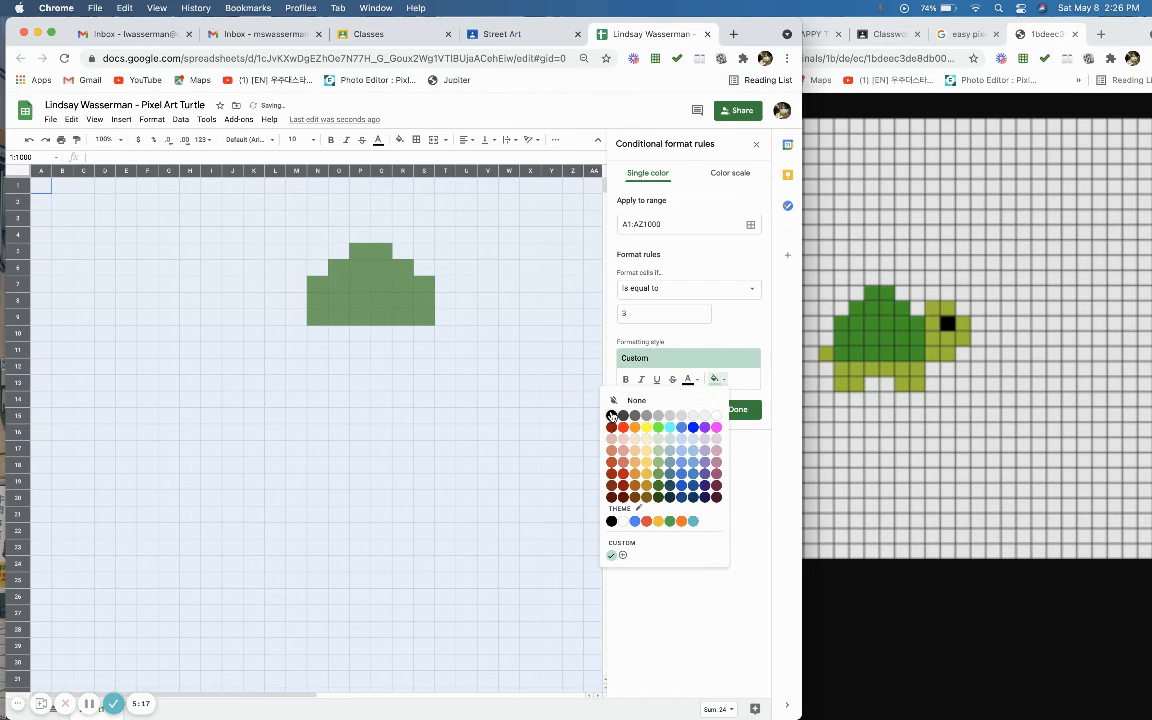
pyautogui.click(611, 415)
pyautogui.click(737, 409)
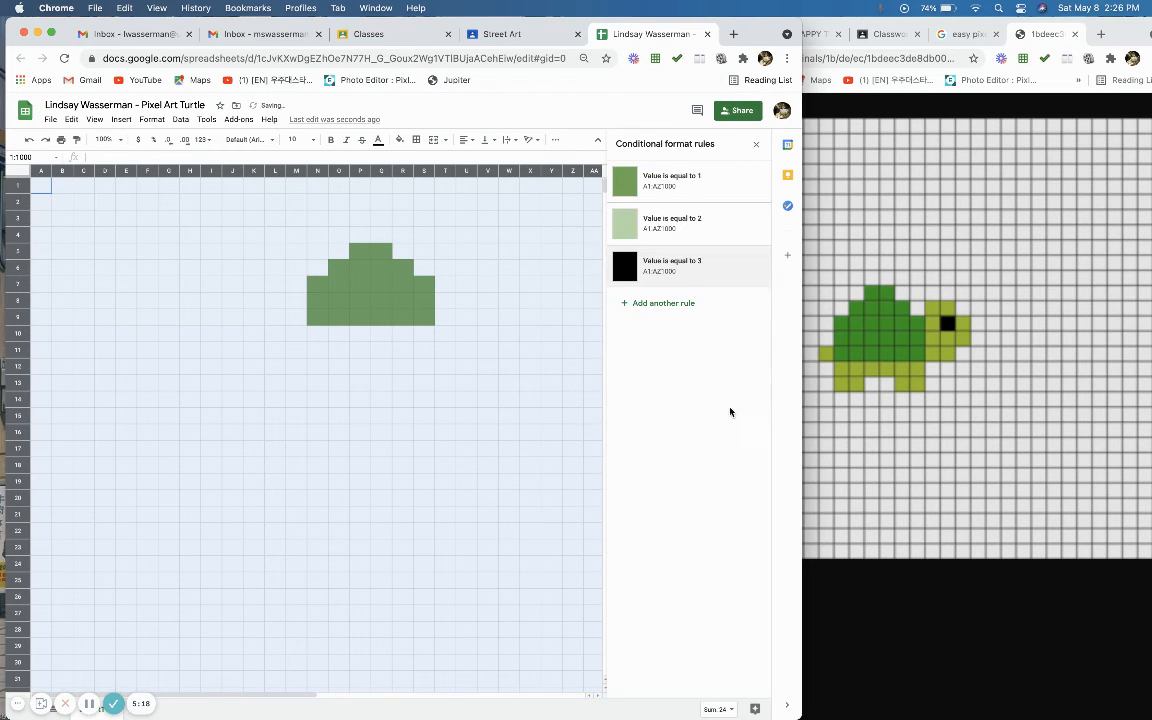
# Step: Enter 2 in cell M9 as the turtle's tail
pyautogui.click(318, 333)
pyautogui.click(297, 318)
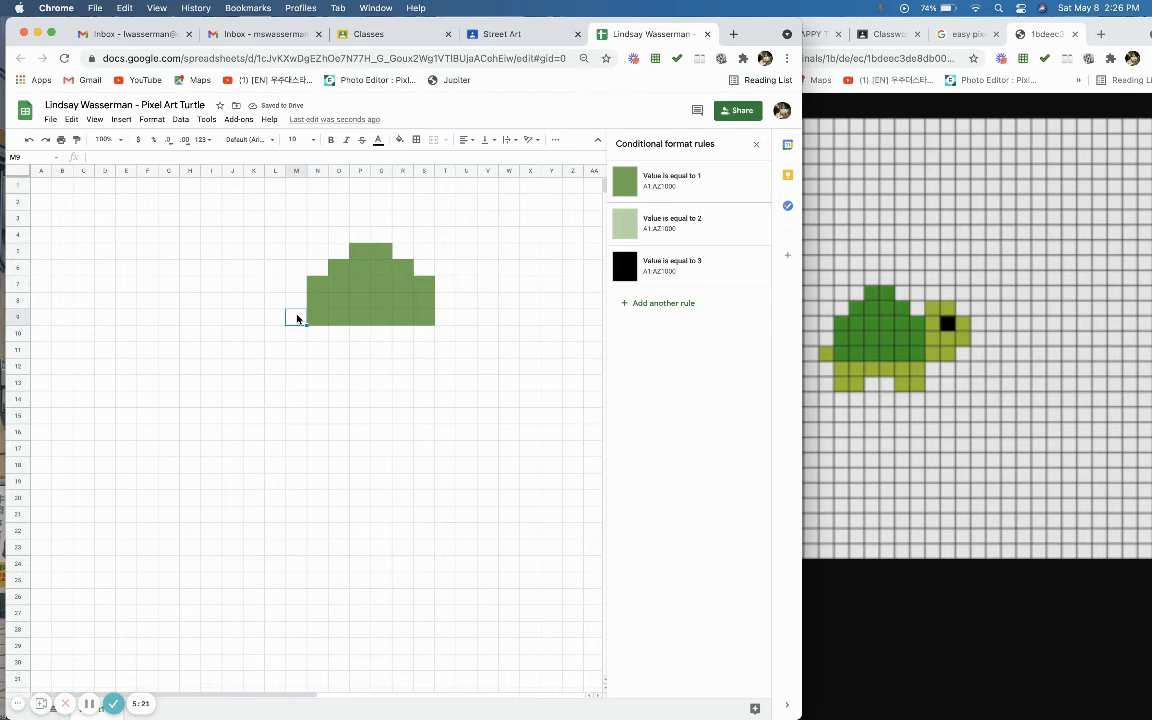
pyautogui.write('2')
pyautogui.press('Return')
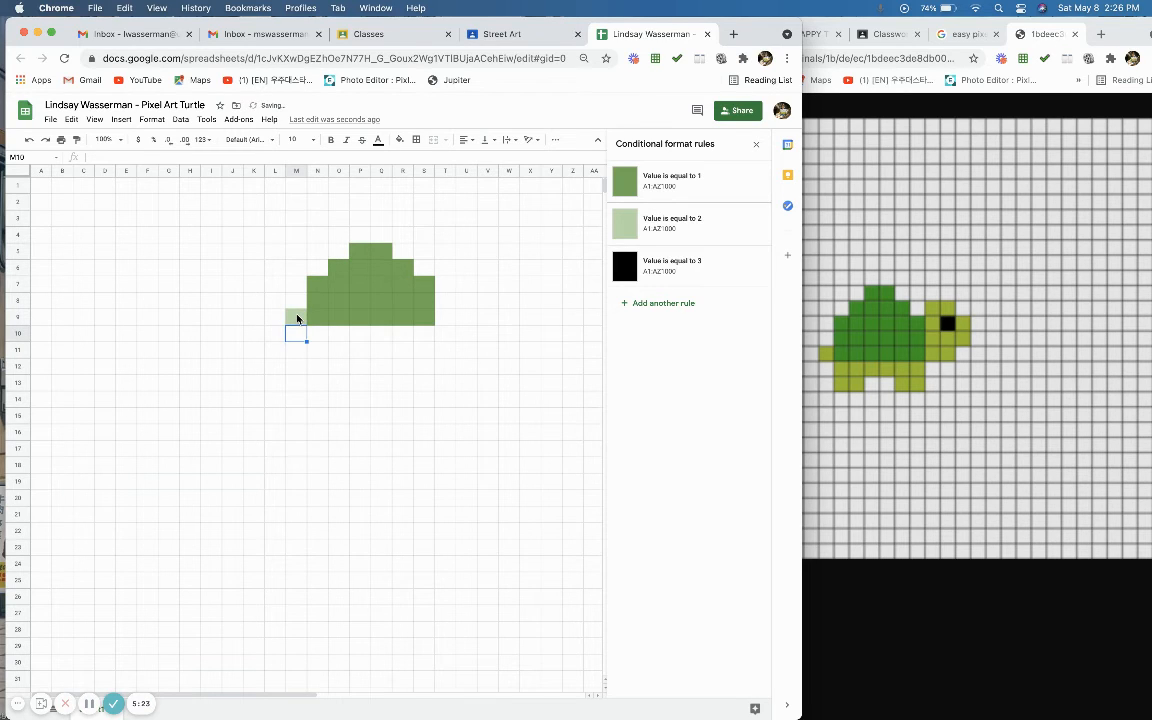
# Step: Enter 2 in each cell of N10:O11 to form the turtle's back leg
pyautogui.press('Right')
pyautogui.write('2')
pyautogui.press('Return')
pyautogui.write('2')
pyautogui.press('Tab')
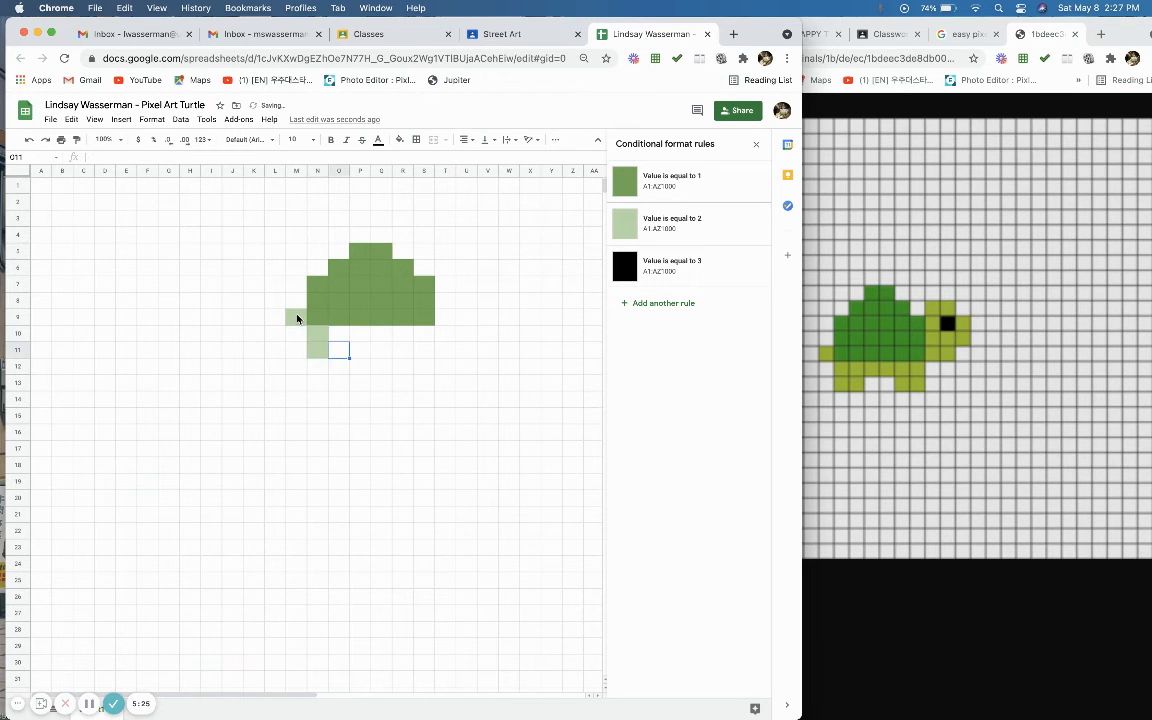
pyautogui.write('2')
pyautogui.press('Up')
pyautogui.write('2')
pyautogui.press('Tab')
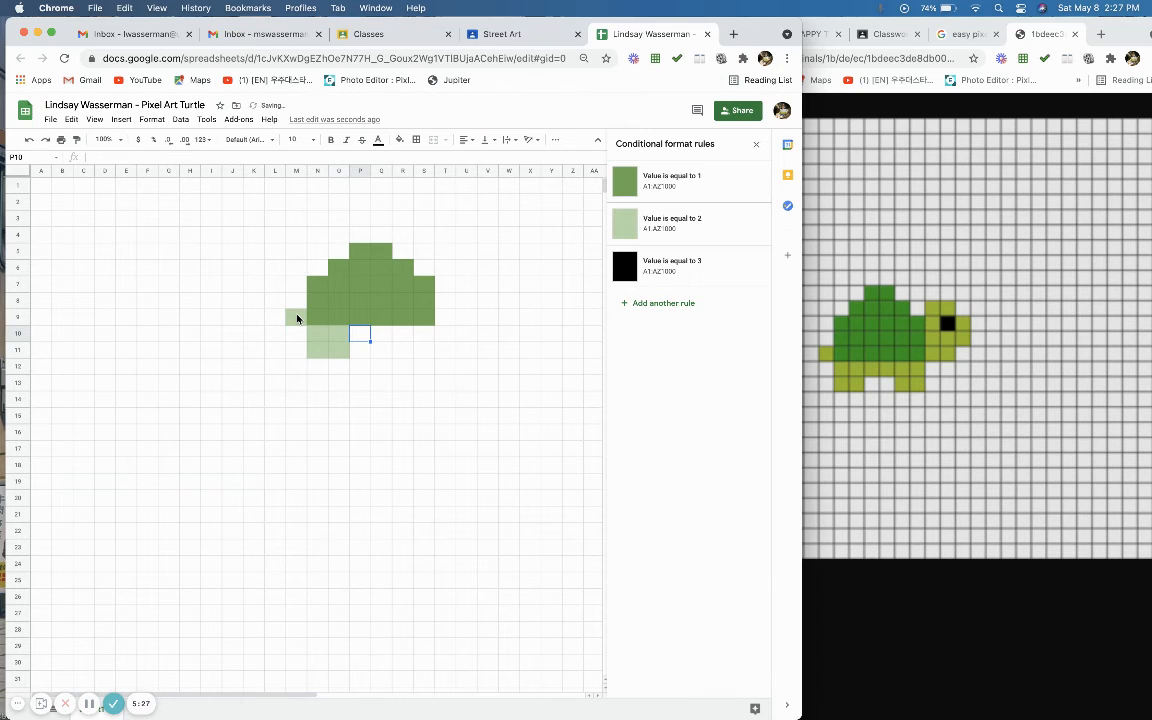
# Step: Enter 2 in P10:S10 for the rest of the belly and in R11:S11 for the front leg
pyautogui.write('2')
pyautogui.press('Tab')
pyautogui.write('2')
pyautogui.press('Tab')
pyautogui.write('2')
pyautogui.press('Tab')
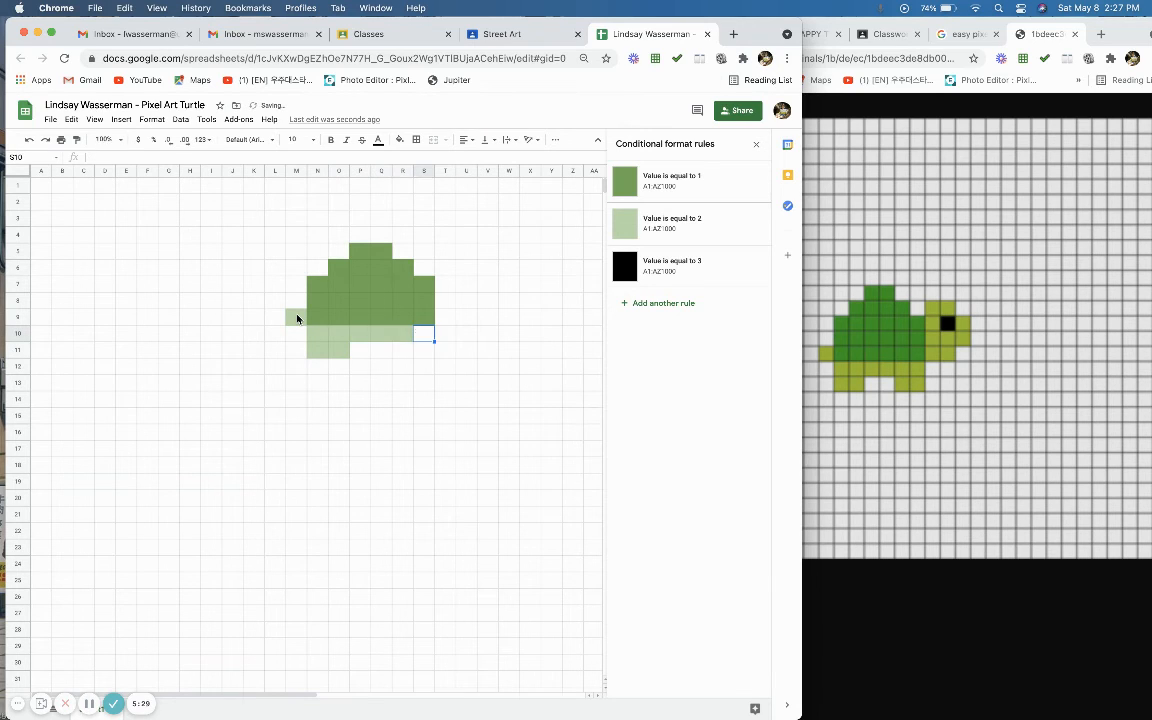
pyautogui.write('2')
pyautogui.press('Return')
pyautogui.press('Left')
pyautogui.write('2')
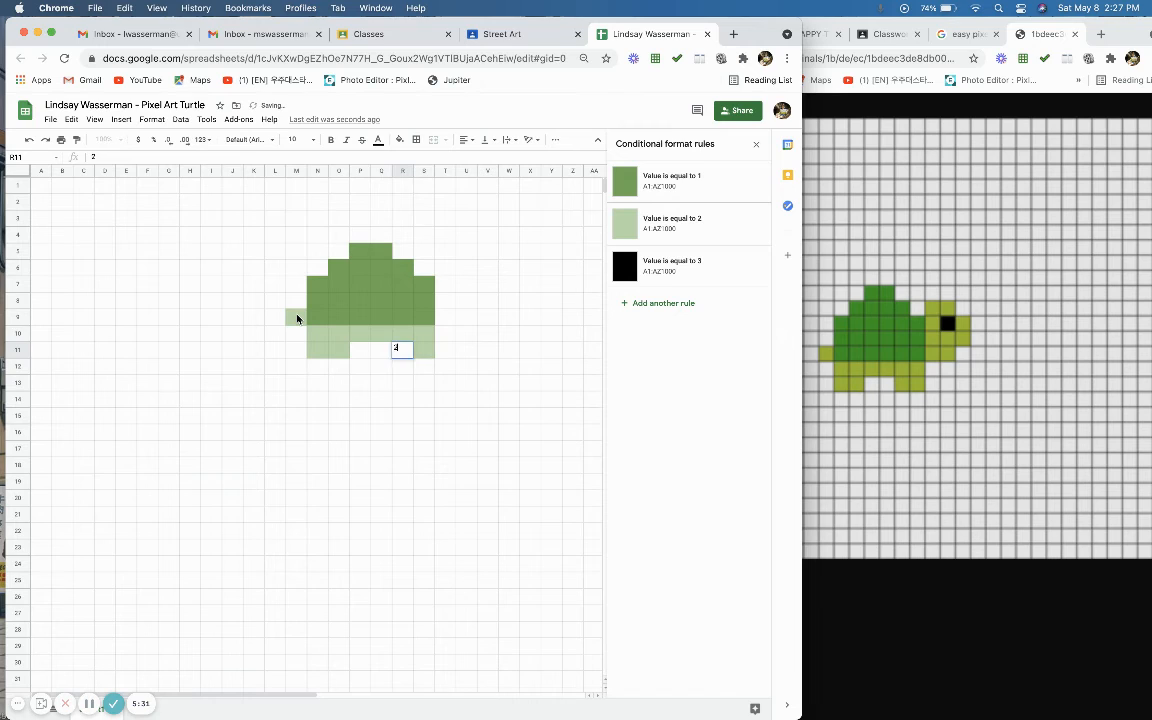
# Step: Enter 2 in cells T9, T8, T7 and T6, working upward, as the first column of the turtle's head
pyautogui.press('Up')
pyautogui.press('Up')
pyautogui.press('Right')
pyautogui.press('Right')
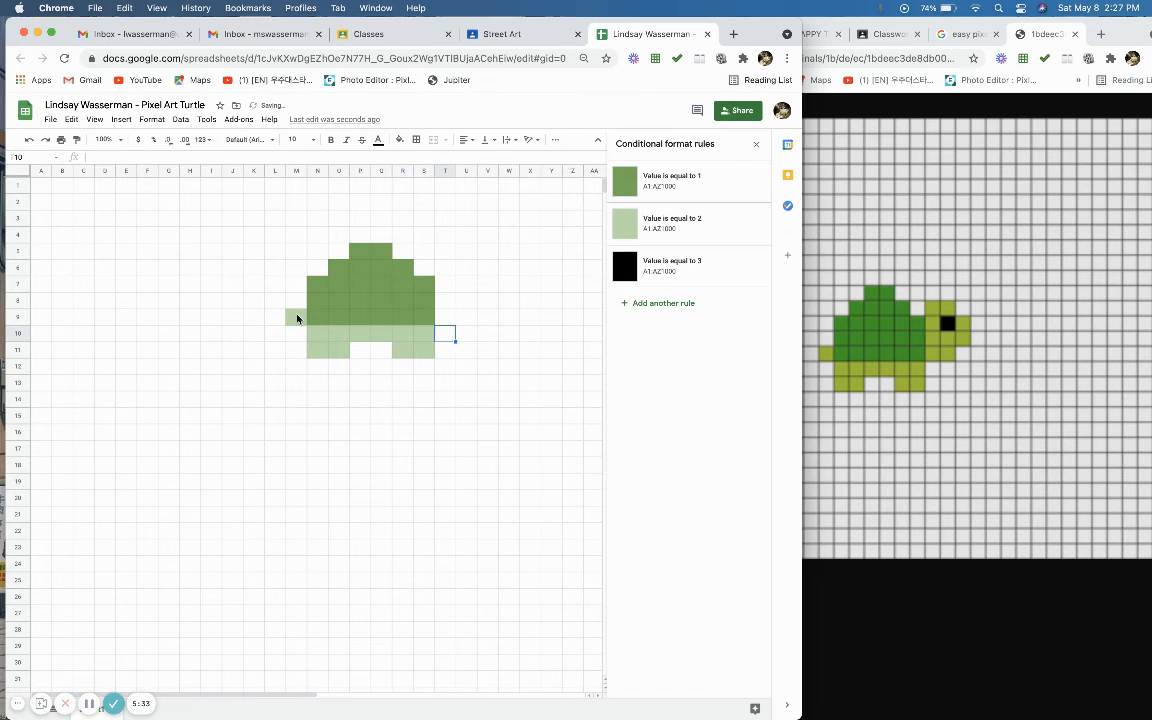
pyautogui.write('2')
pyautogui.press('Up')
pyautogui.press('Up')
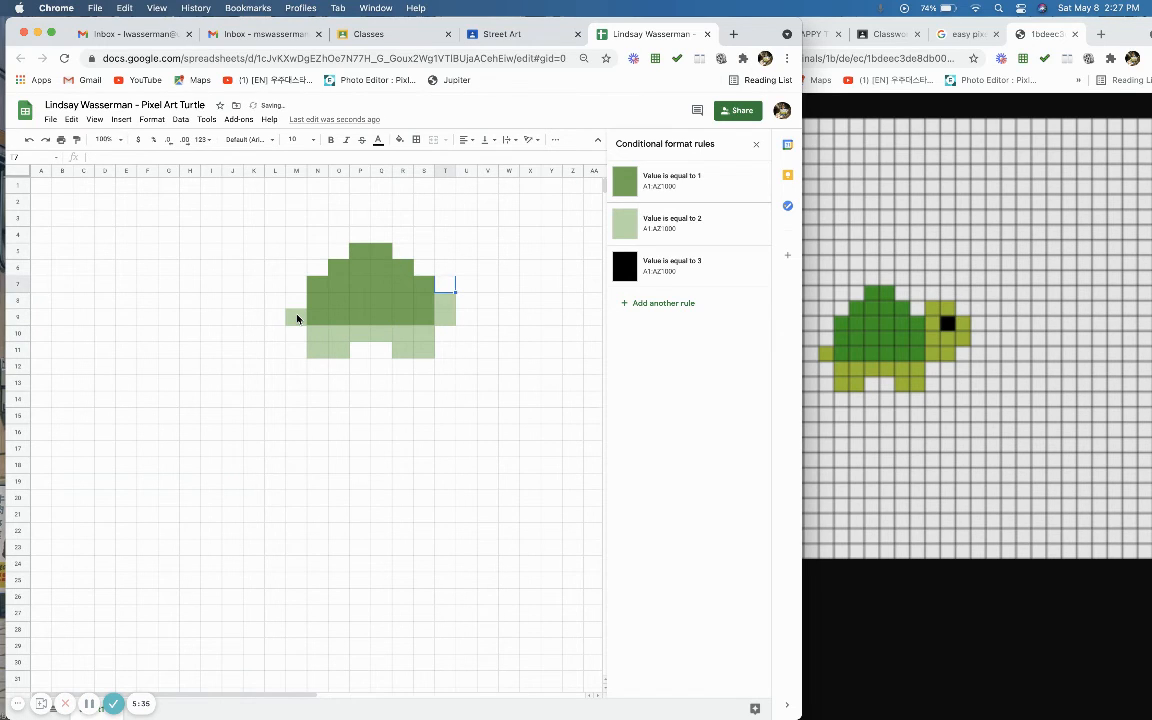
pyautogui.write('2')
pyautogui.press('Up')
pyautogui.write('2')
pyautogui.press('Up')
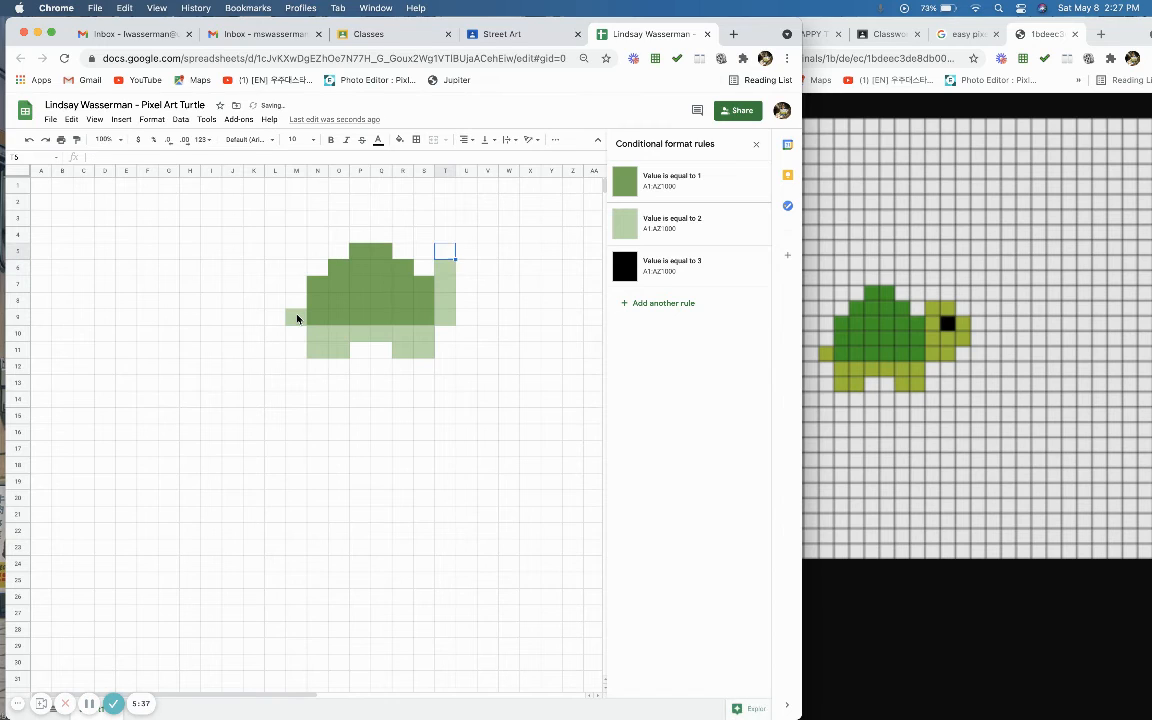
# Step: Enter 2 in cells U6, U8 and U9 for the head's second column, skipping U7 for the eye
pyautogui.press('Right')
pyautogui.press('Down')
pyautogui.write('2')
pyautogui.press('Down')
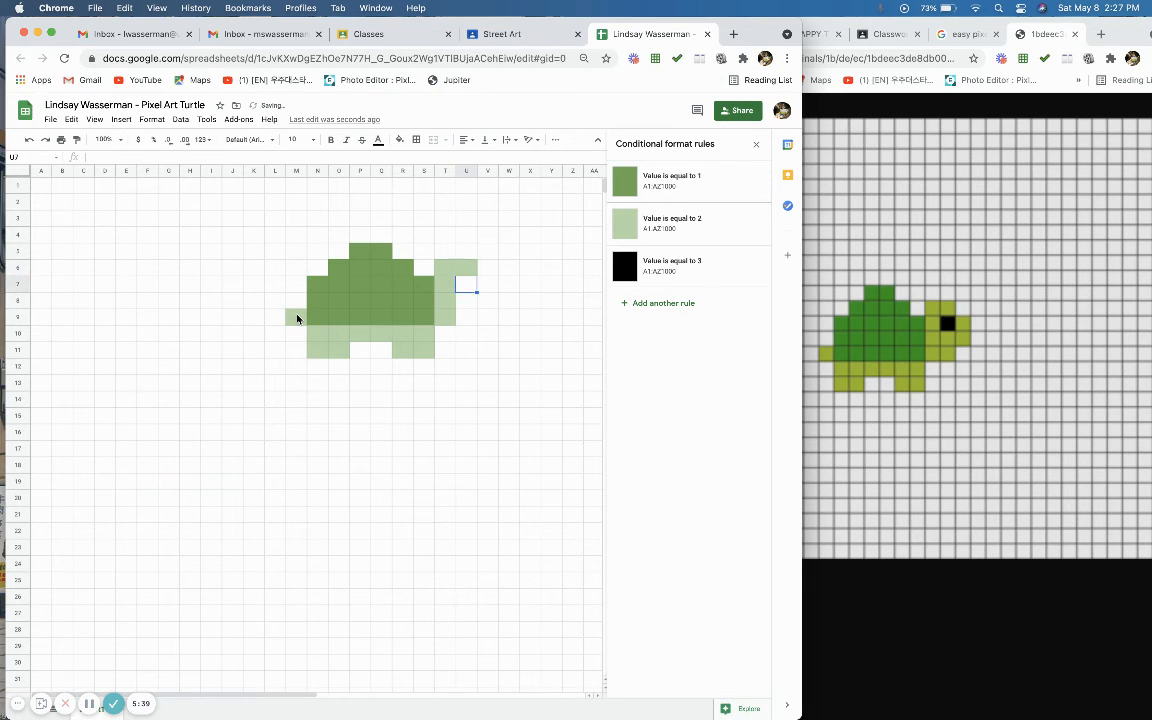
pyautogui.press('Down')
pyautogui.write('2')
pyautogui.press('Down')
pyautogui.write('2')
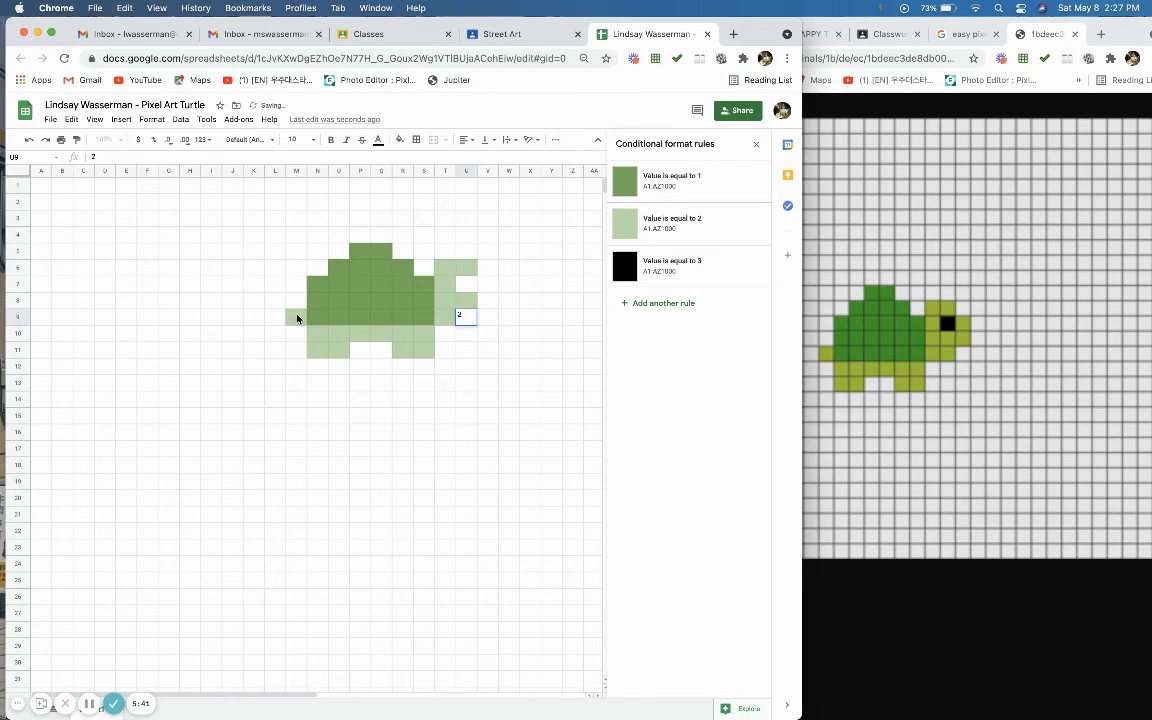
# Step: Enter 2 in cells V8 and V7 to form the turtle's snout
pyautogui.press('Up')
pyautogui.press('Right')
pyautogui.write('2')
pyautogui.press('Up')
pyautogui.write('2')
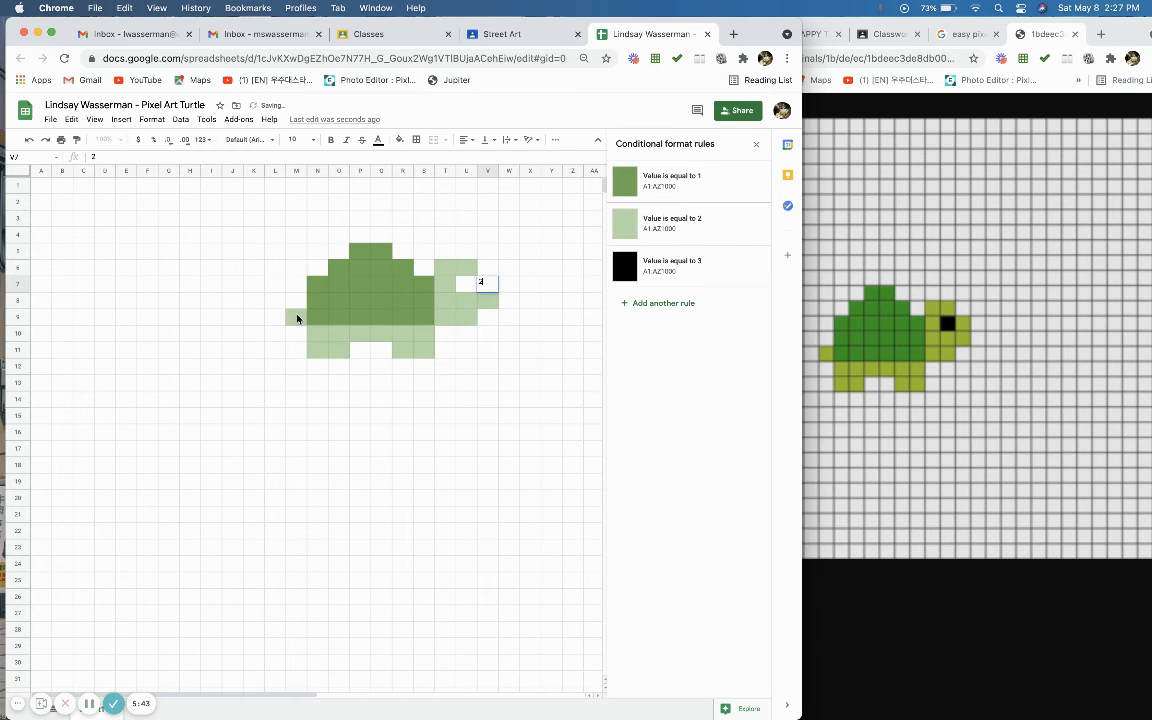
# Step: Enter 3 in cell U7 as the turtle's black eye
pyautogui.press('Left')
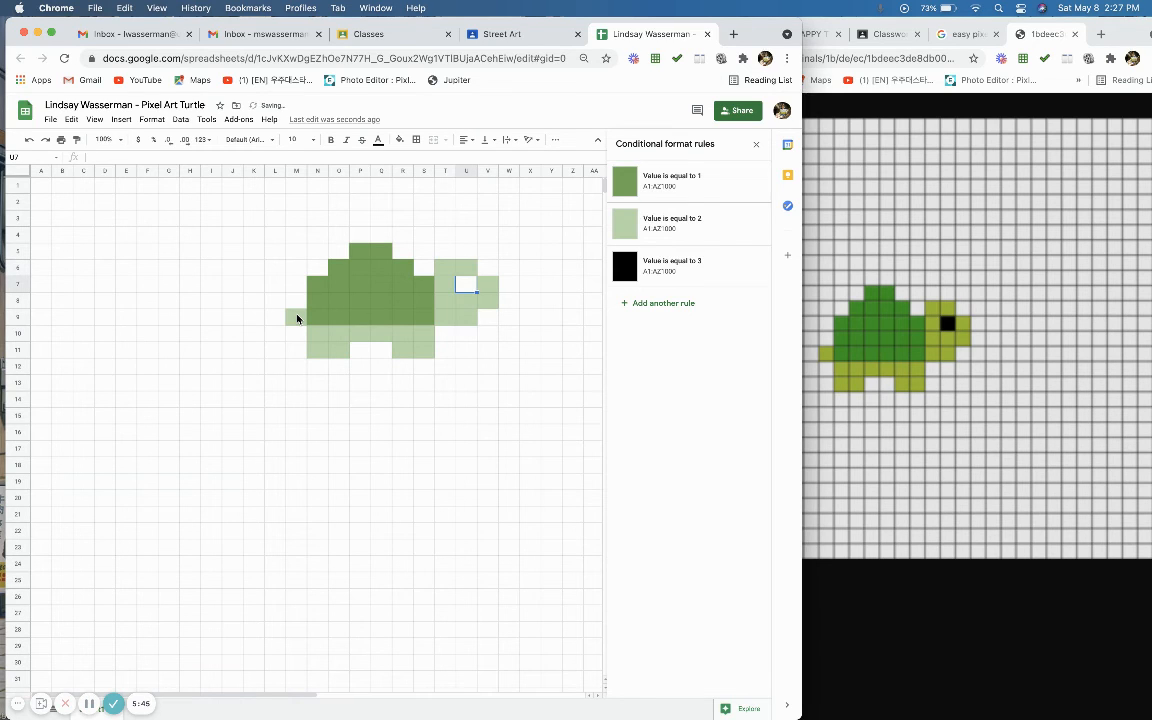
pyautogui.write('3')
pyautogui.press('Return')
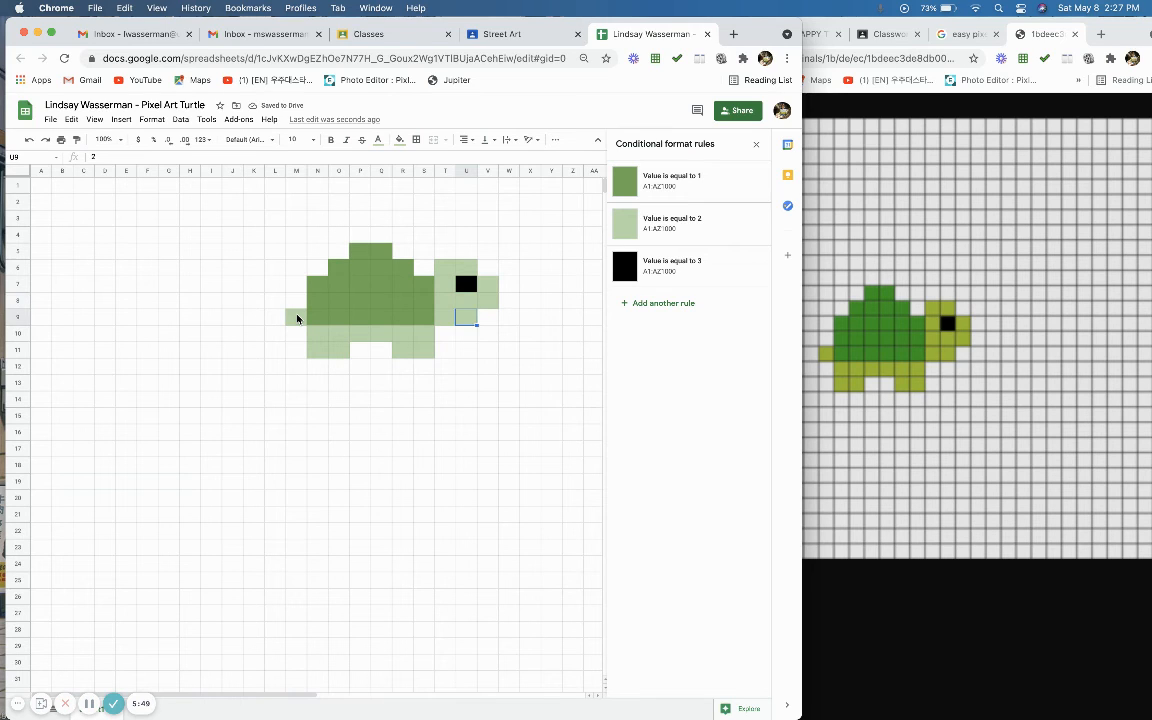
# Step: Enter 2 in cells O7, P8, Q7 and R8 to add alternating light green spots across the shell
pyautogui.press('Left')
pyautogui.press('Left')
pyautogui.press('Left')
pyautogui.press('Left')
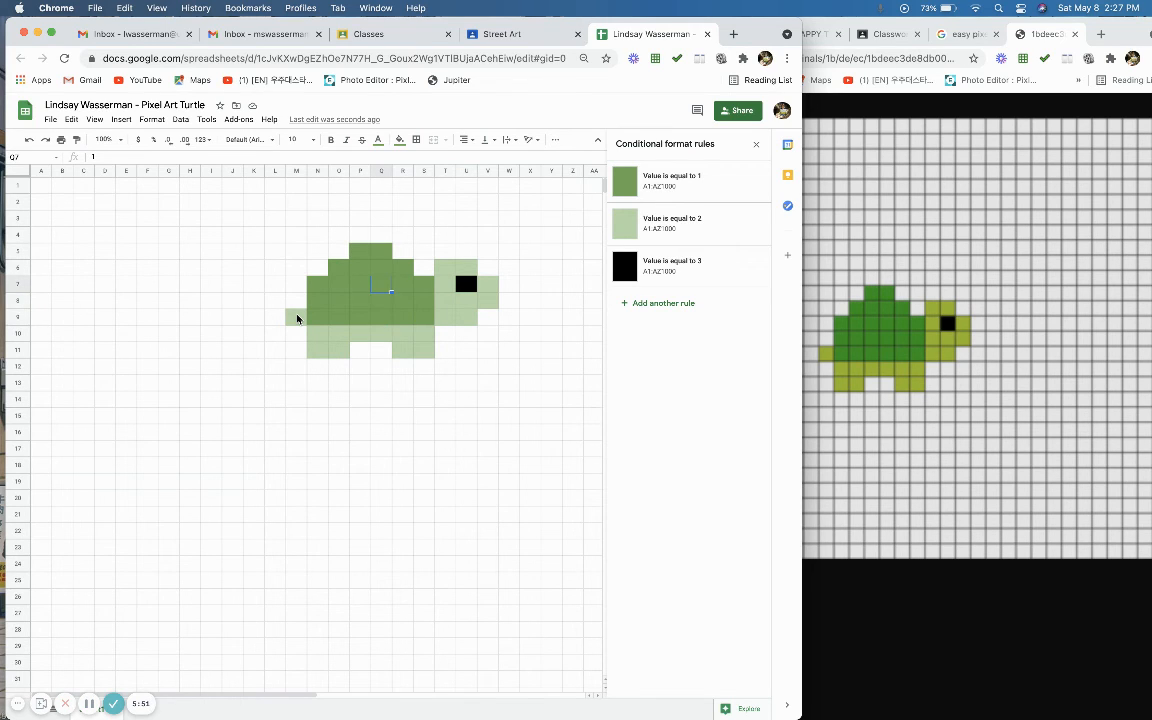
pyautogui.press('Left')
pyautogui.press('Left')
pyautogui.press('Up')
pyautogui.write('2')
pyautogui.press('Right')
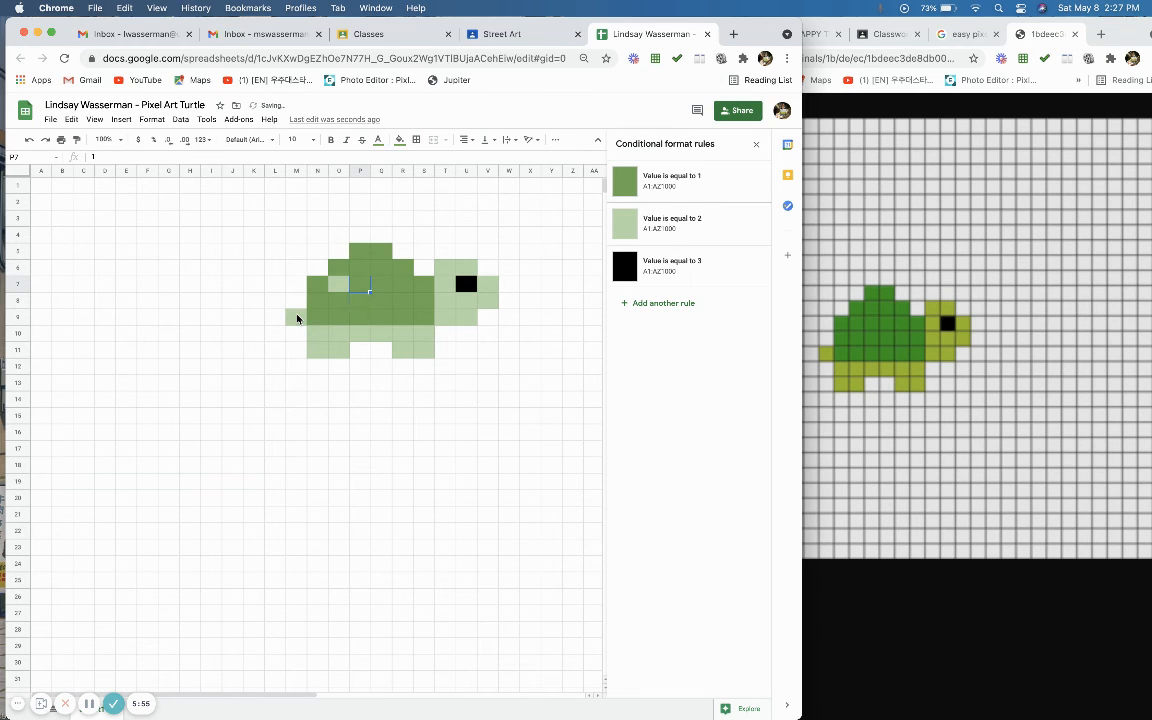
pyautogui.press('Right')
pyautogui.press('Down')
pyautogui.press('Right')
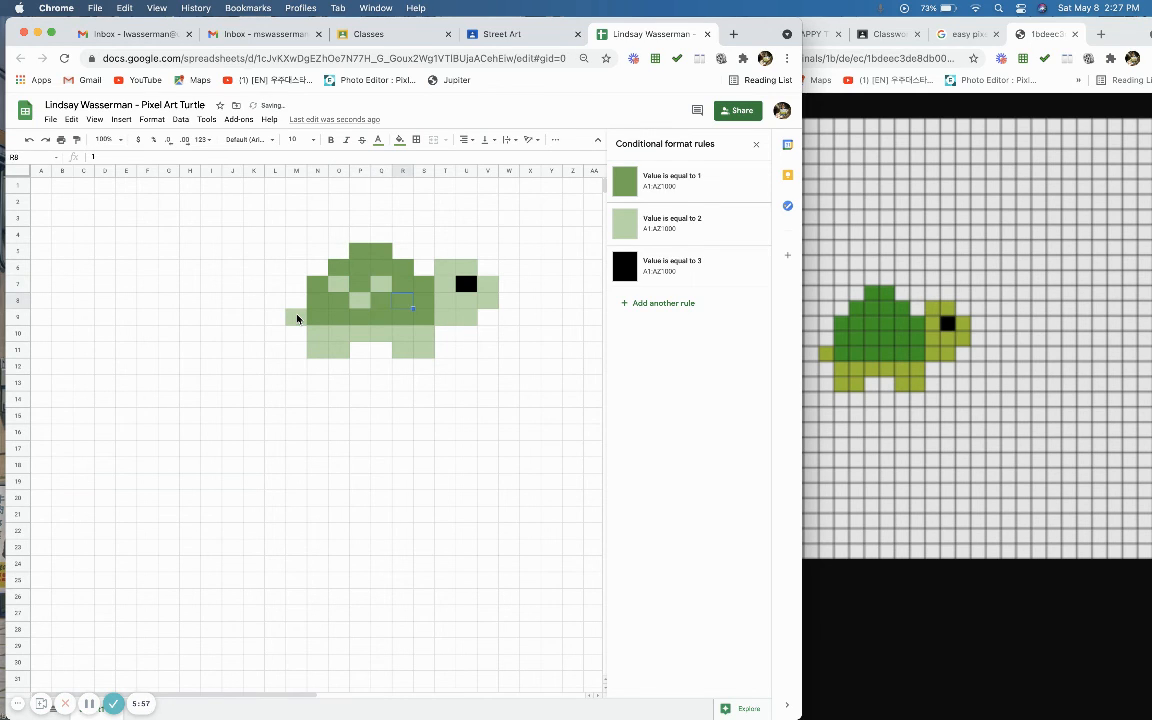
pyautogui.press('Up')
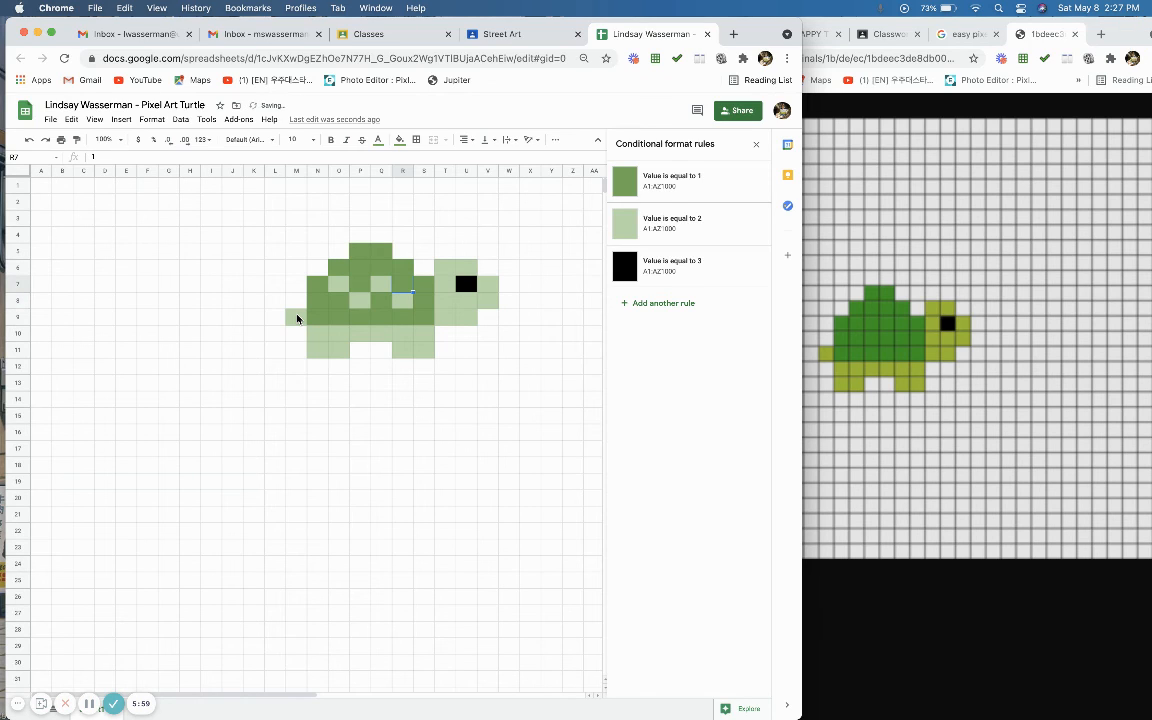
# Step: Enter 2 in cells R6 and P6 to add light green spots to the upper shell
pyautogui.press('Up')
pyautogui.write('2')
pyautogui.press('Left')
pyautogui.press('Left')
pyautogui.press('Left')
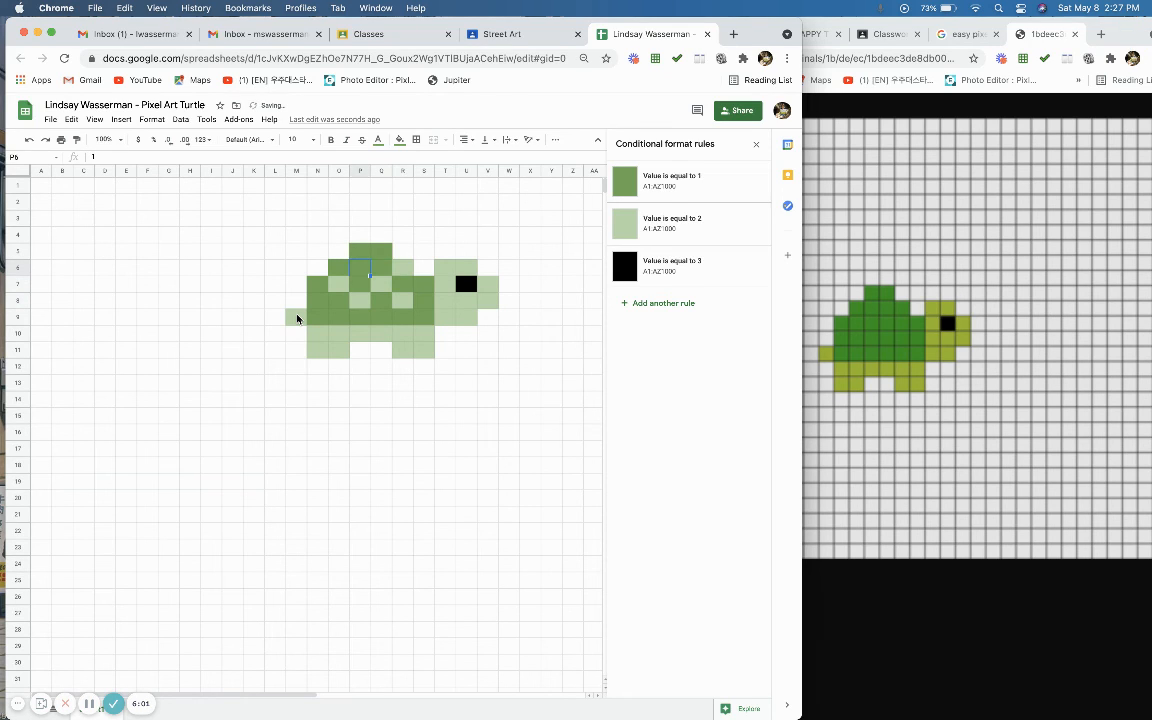
pyautogui.press('Right')
pyautogui.write('2')
pyautogui.press('Left')
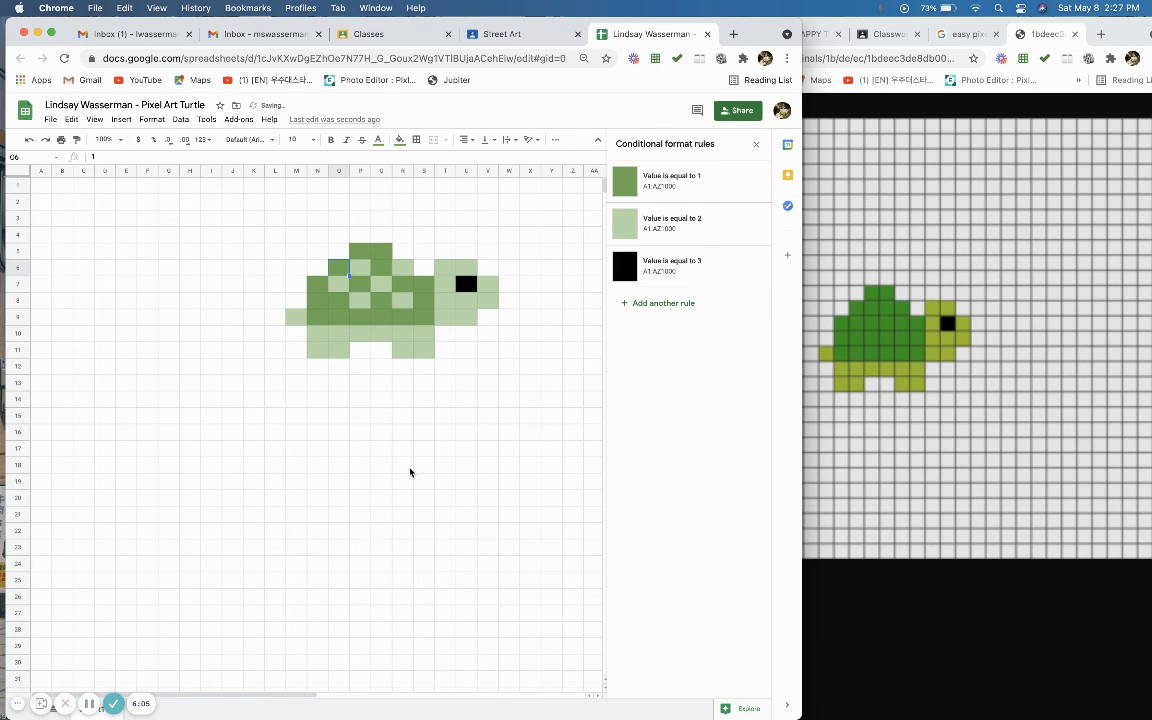
# Step: Add a conditional format rule for the whole sheet, A1:AZ1000, that applies when a cell is empty
pyautogui.hscroll(2, 456, 431)
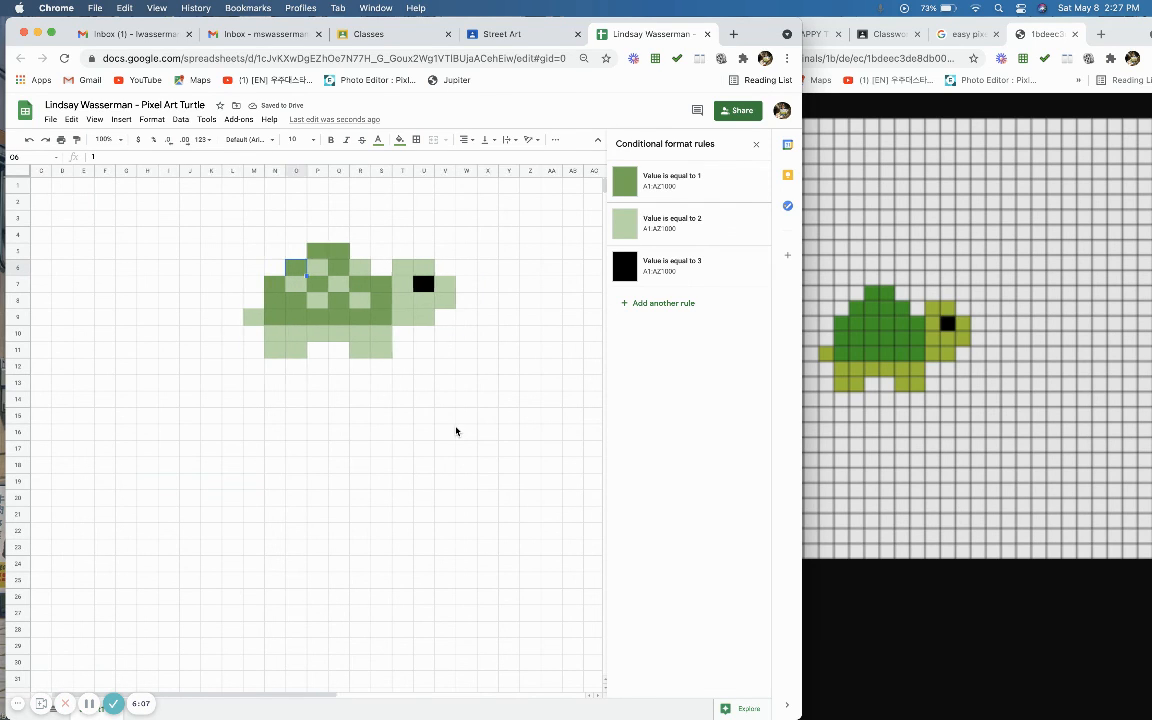
pyautogui.hscroll(-1, 456, 431)
pyautogui.click(360, 399)
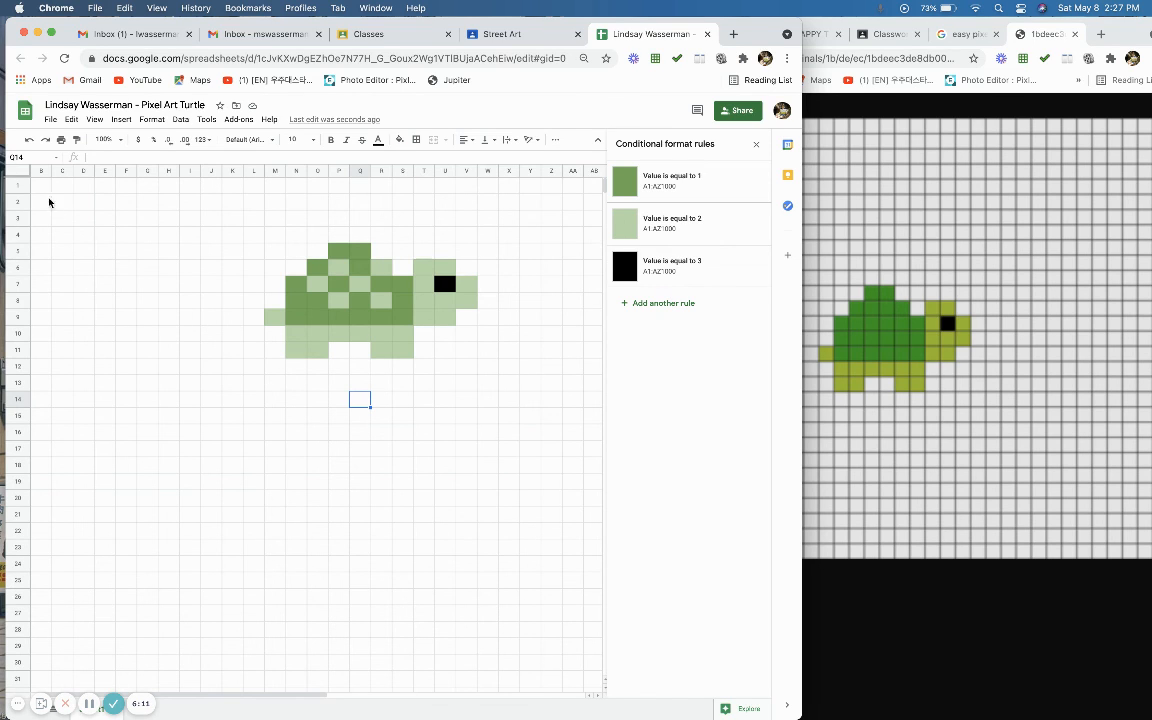
pyautogui.click(15, 172)
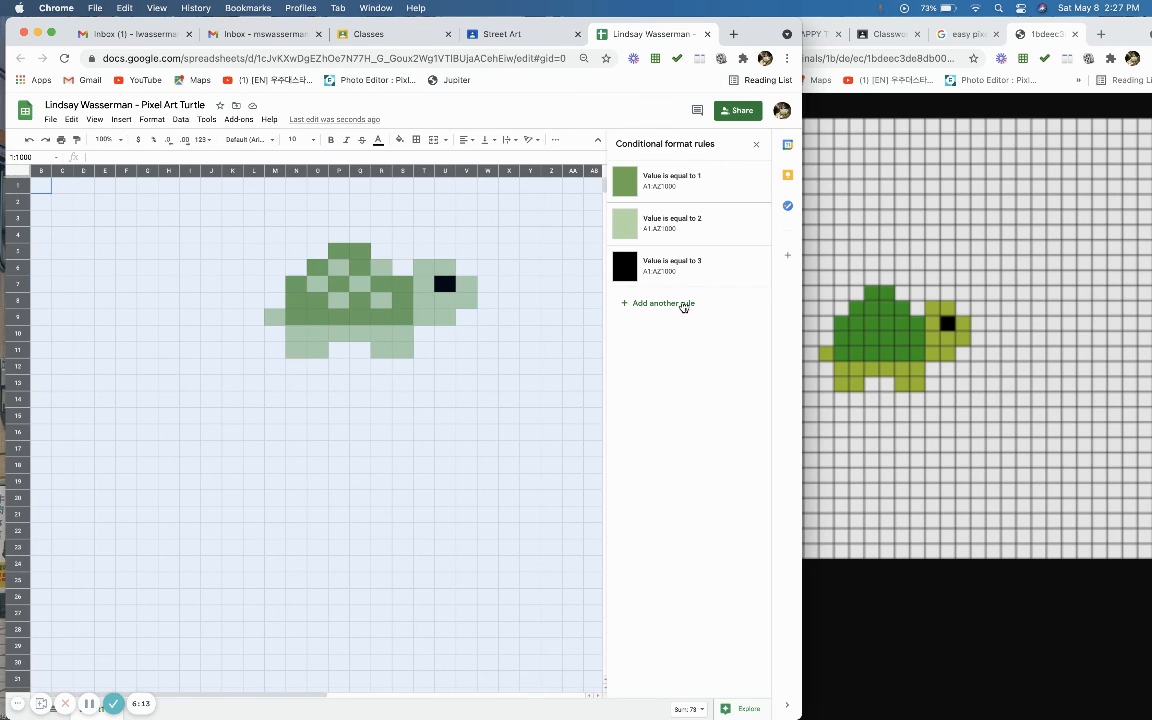
pyautogui.click(683, 305)
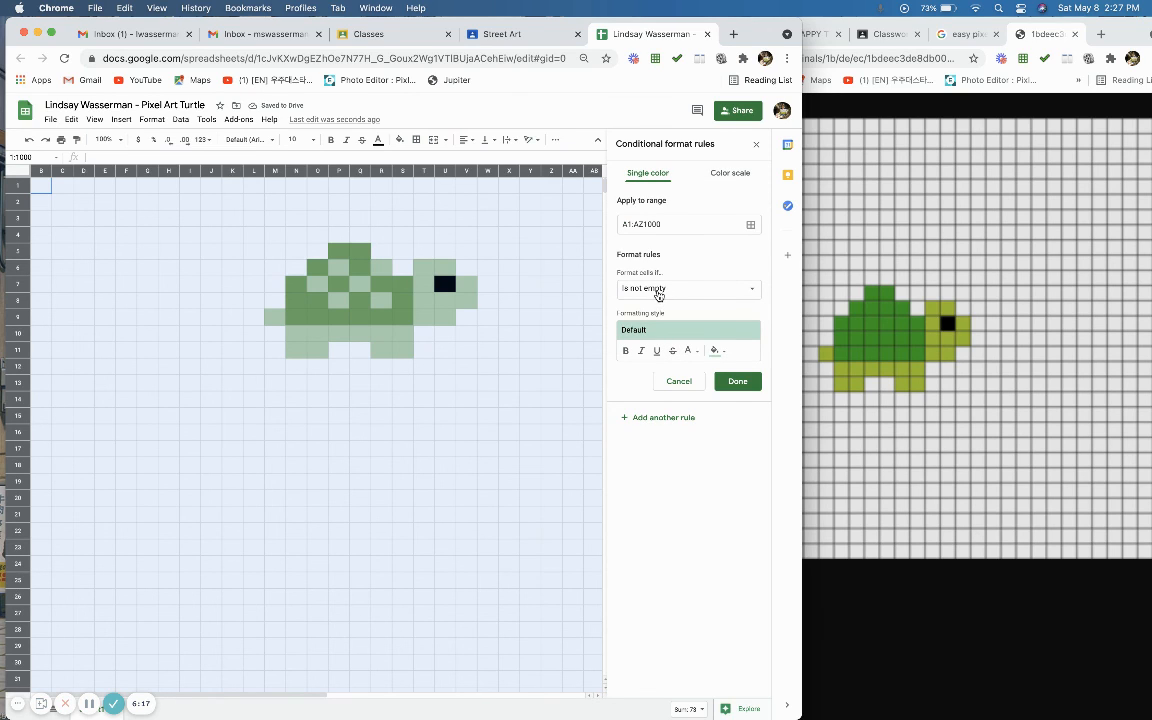
pyautogui.click(658, 292)
pyautogui.click(648, 268)
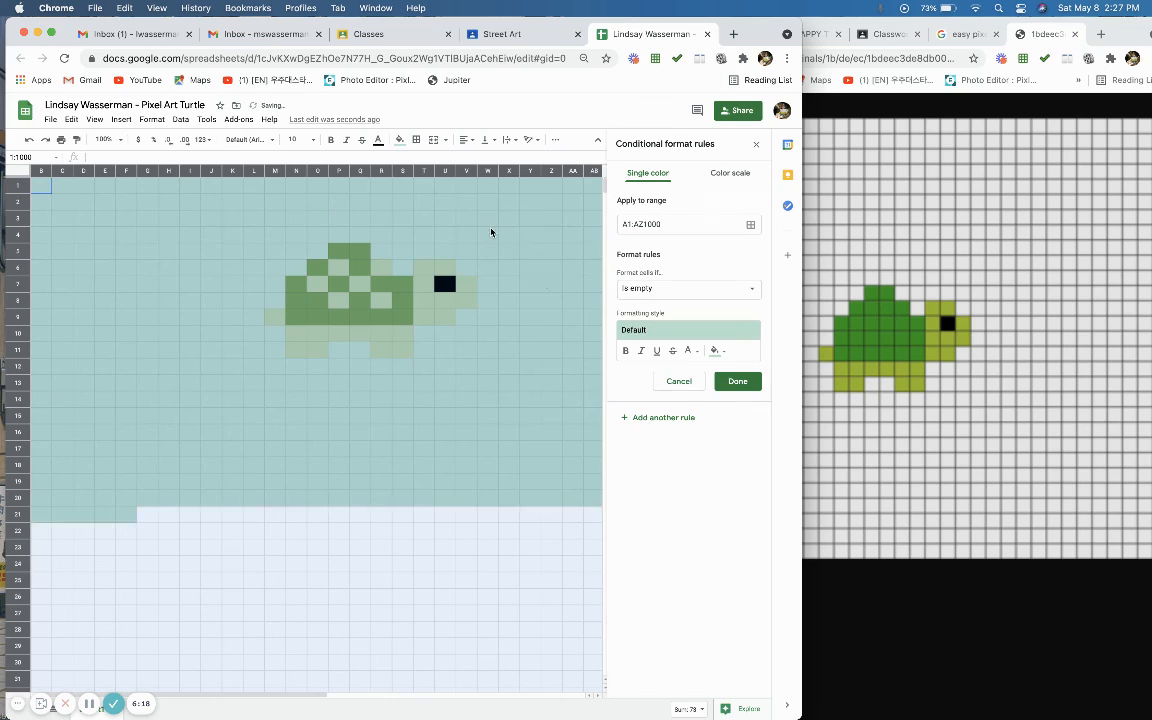
# Step: Give the empty-cell rule a pale text color and a light blue fill, and save the rule
pyautogui.click(689, 350)
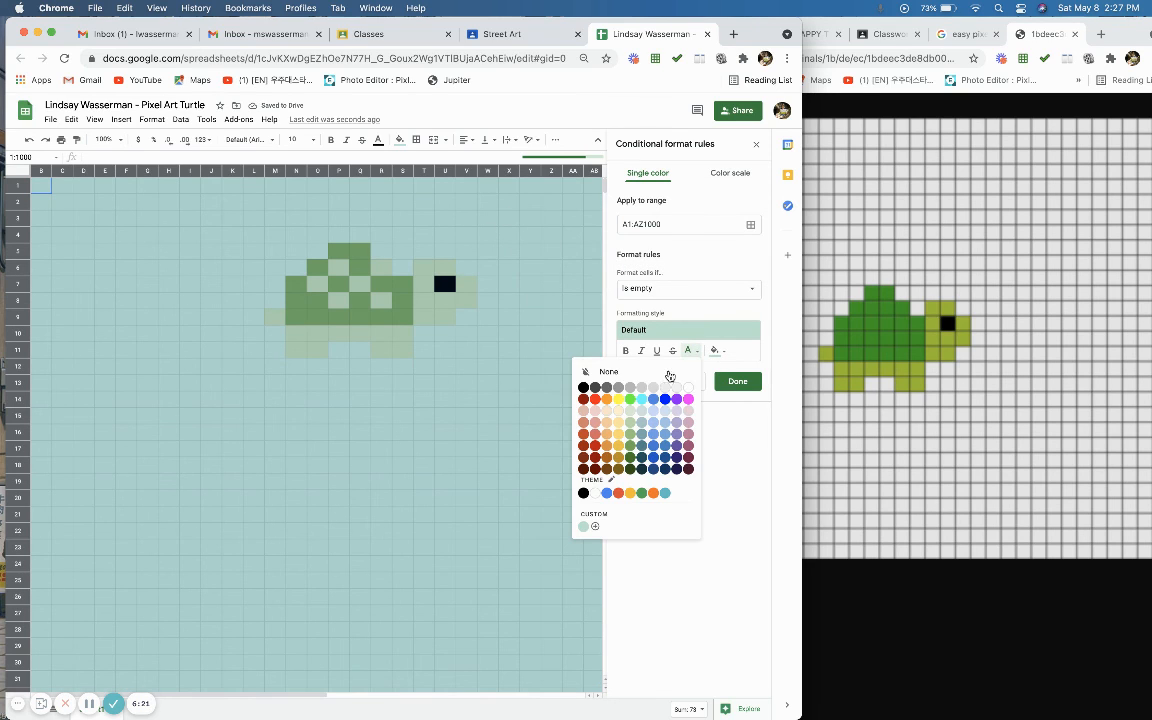
pyautogui.click(688, 387)
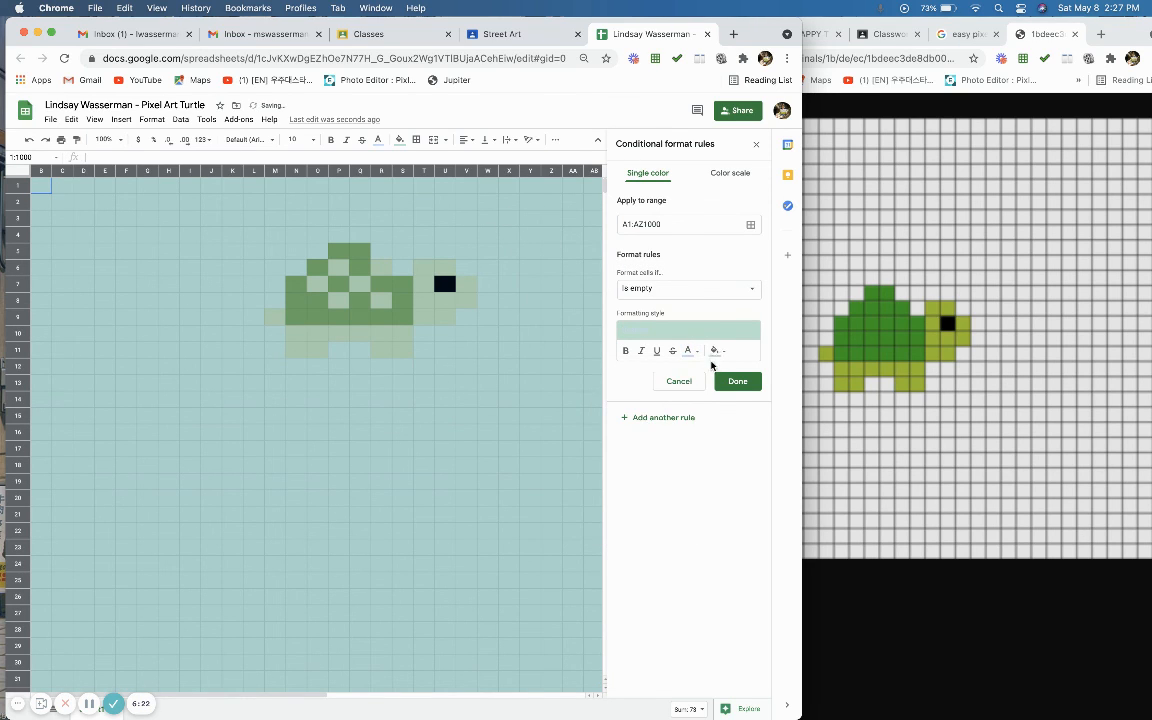
pyautogui.click(714, 351)
pyautogui.click(681, 412)
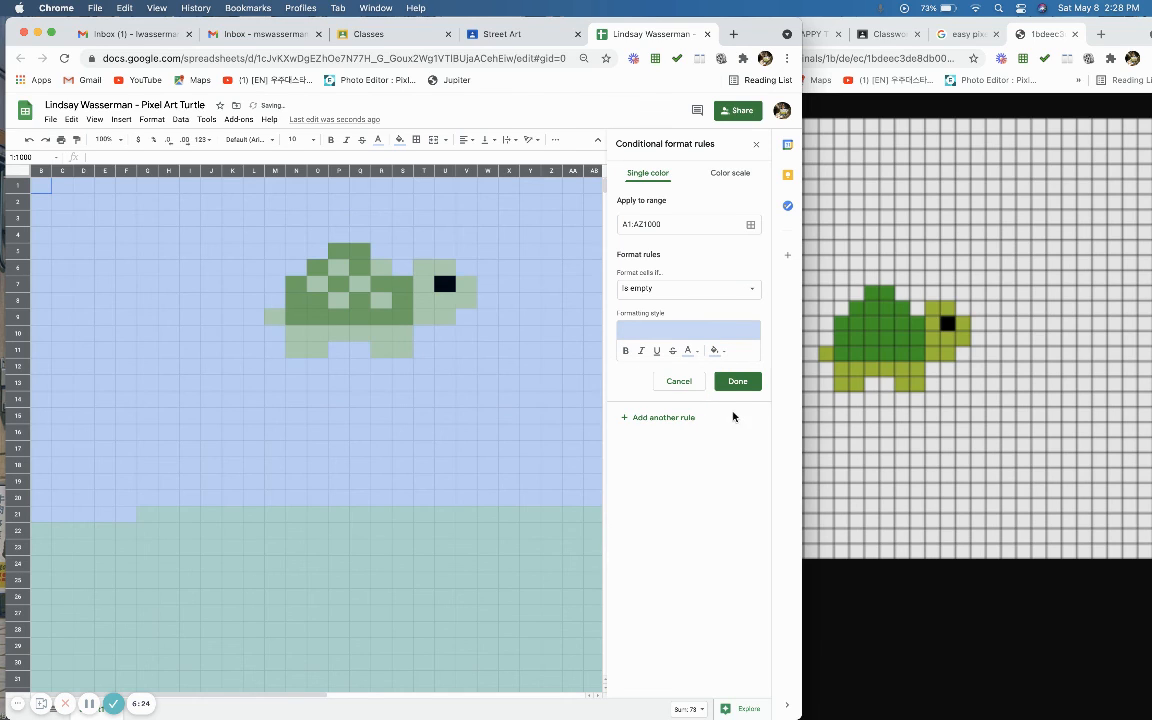
pyautogui.click(737, 381)
pyautogui.hscroll(1, 378, 405)
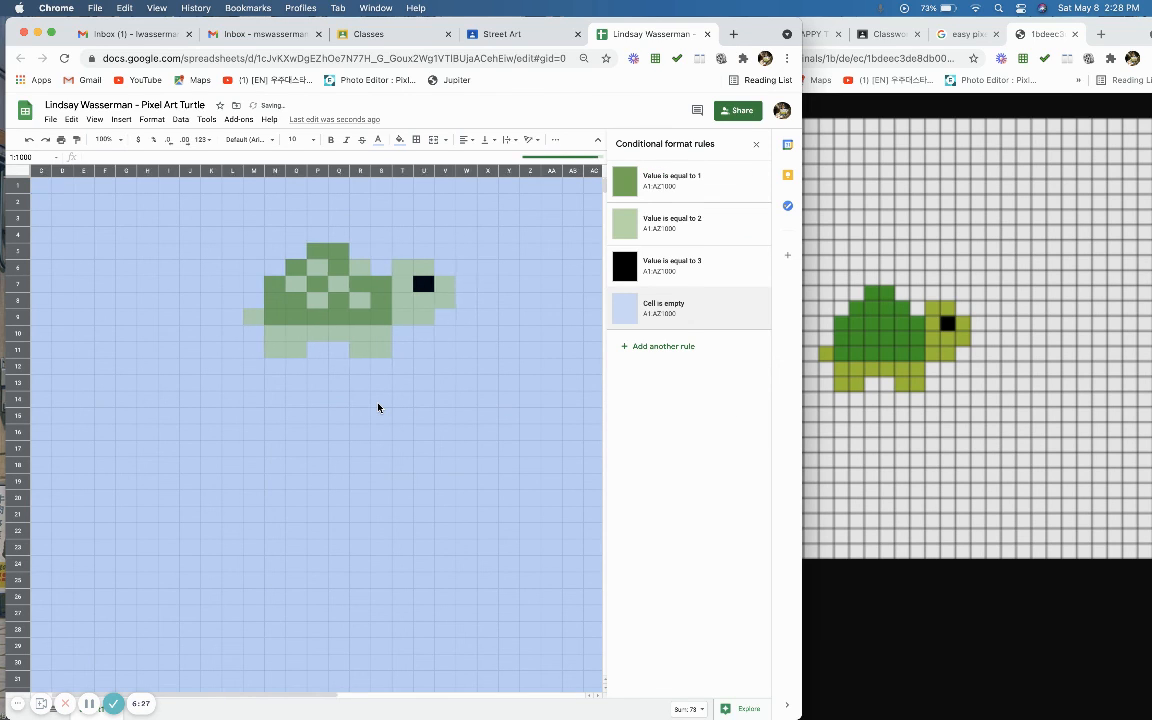
pyautogui.hscroll(3, 378, 407)
pyautogui.hscroll(-3, 378, 407)
pyautogui.hscroll(5, 378, 407)
pyautogui.hscroll(-2, 378, 407)
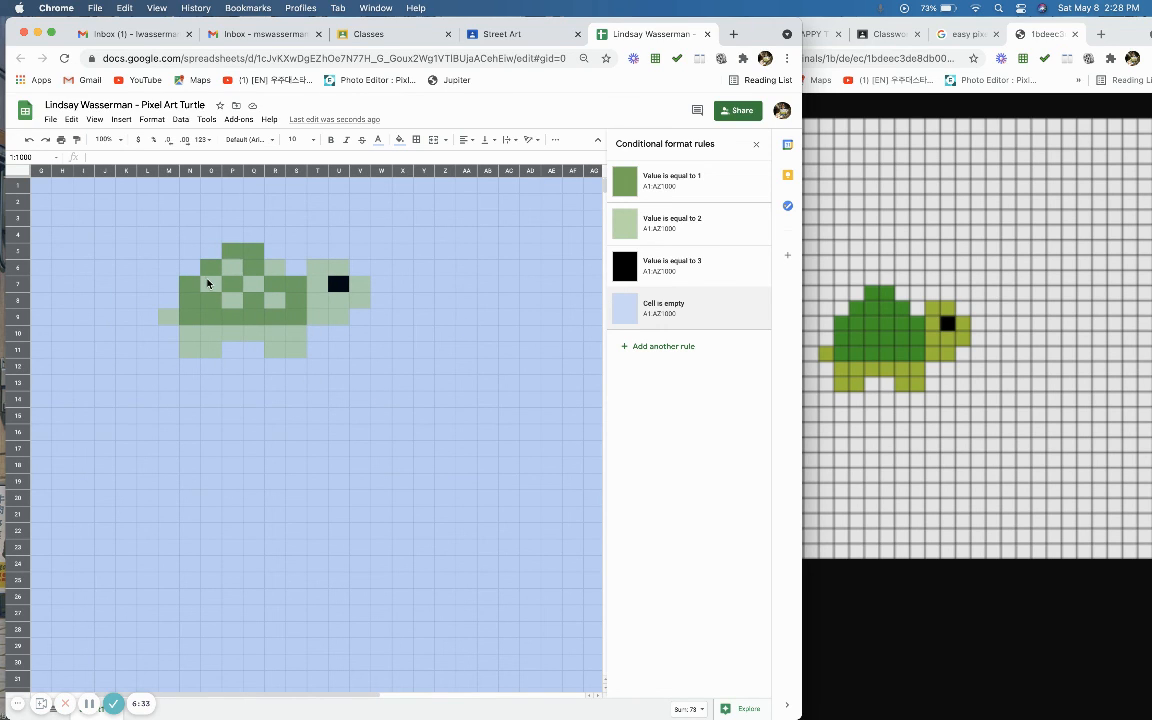
# Step: Check the Street Art assignment page in Google Classroom for the Turn in option, and return to the turtle spreadsheet
pyautogui.click(512, 34)
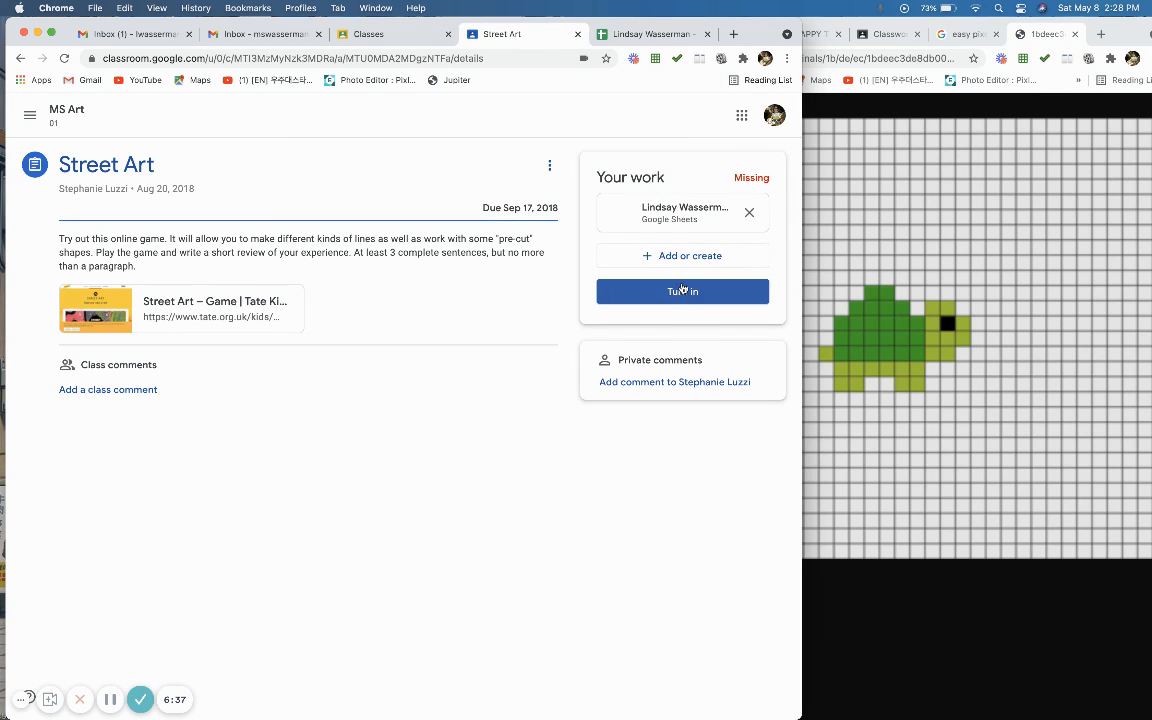
pyautogui.click(643, 36)
pyautogui.click(285, 381)
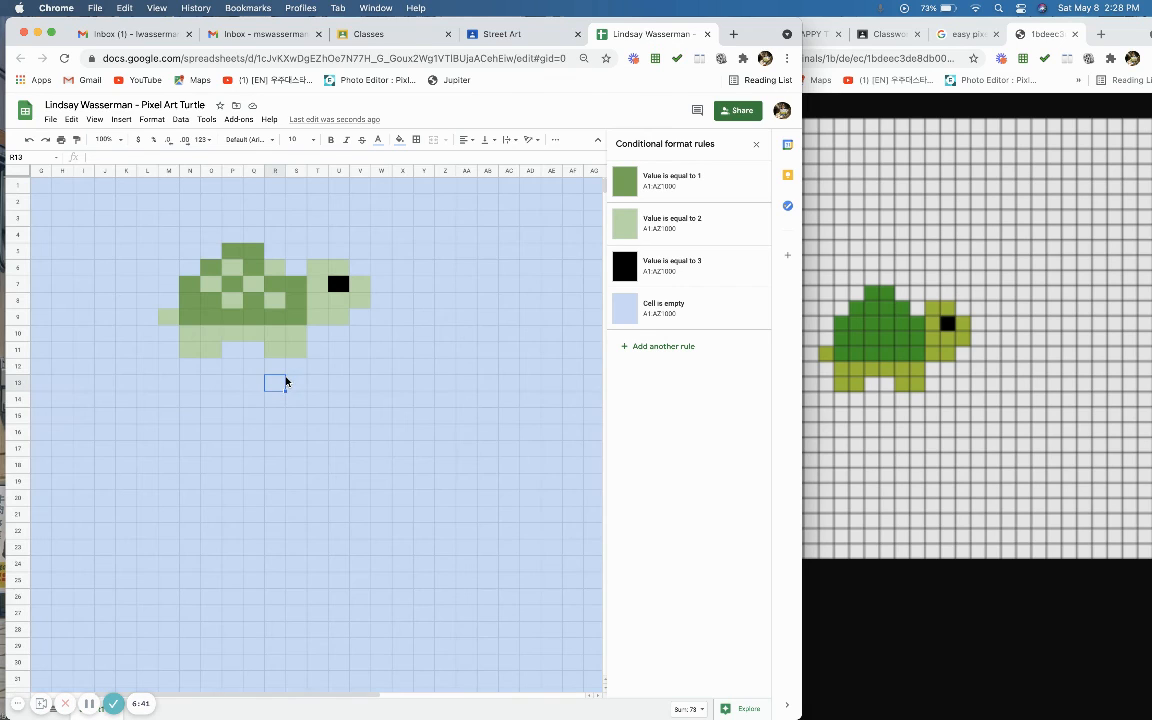
pyautogui.hscroll(-4, 227, 377)
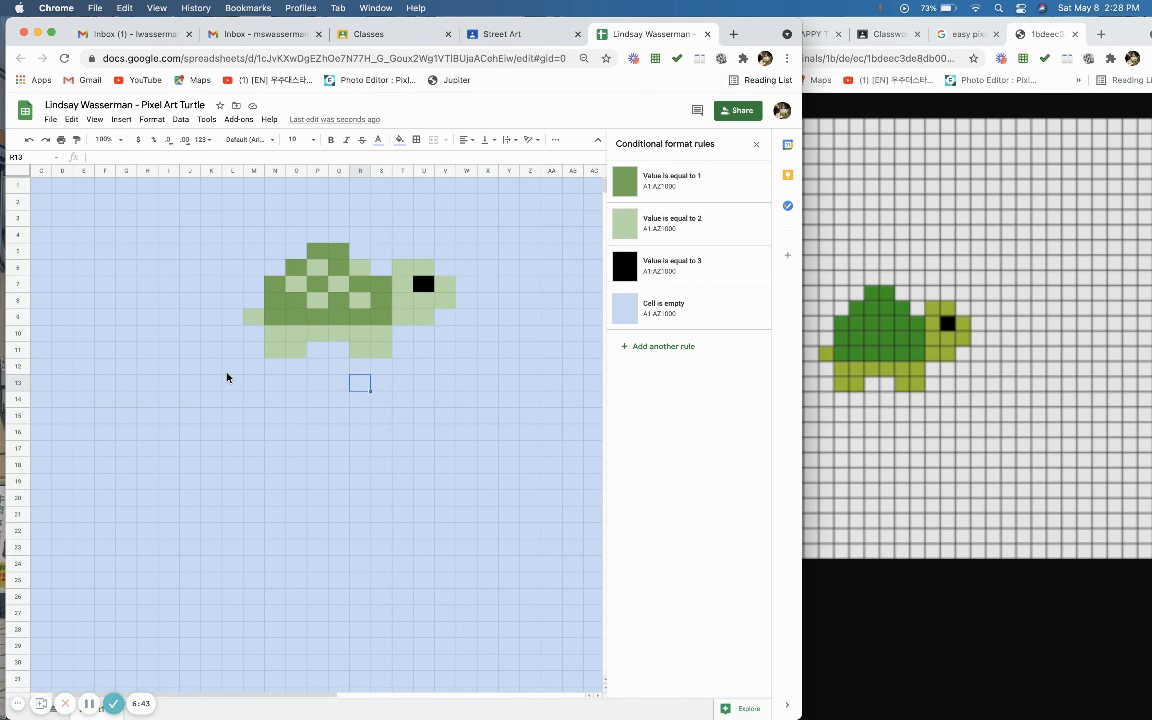